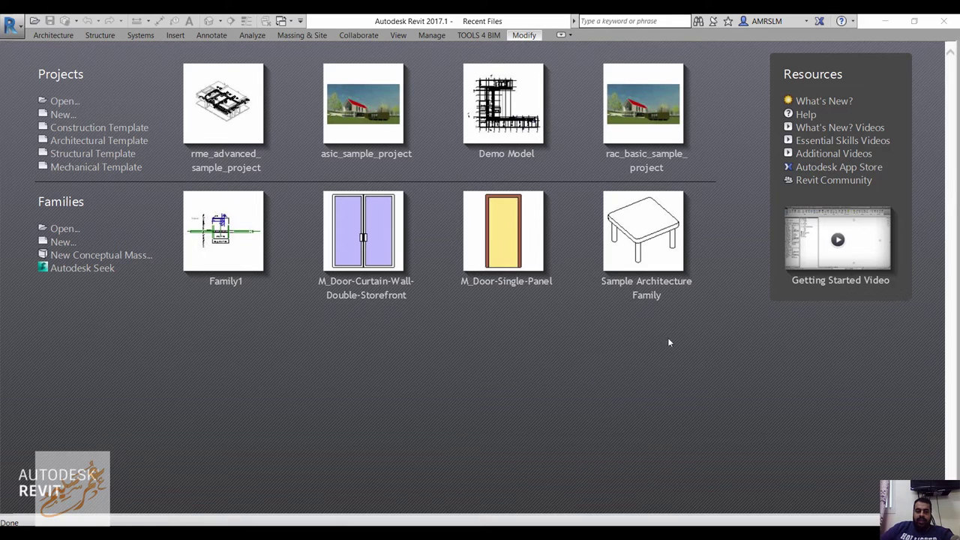
Create a new family from the Metric Generic Model.rft template.
{"action": "left_click", "coordinate": [63, 242]}
{"action": "scroll", "coordinate": [455, 295], "scroll_direction": "down", "scroll_amount": 6}
{"action": "scroll", "coordinate": [469, 280], "scroll_direction": "down", "scroll_amount": 6}
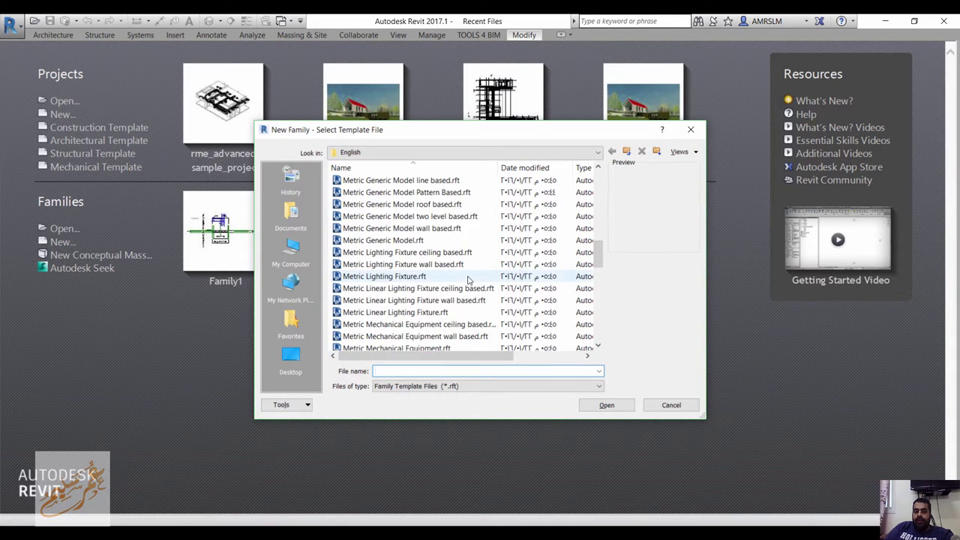
{"action": "scroll", "coordinate": [465, 277], "scroll_direction": "down", "scroll_amount": 3}
{"action": "scroll", "coordinate": [487, 316], "scroll_direction": "down", "scroll_amount": 1}
{"action": "scroll", "coordinate": [450, 353], "scroll_direction": "up", "scroll_amount": 1}
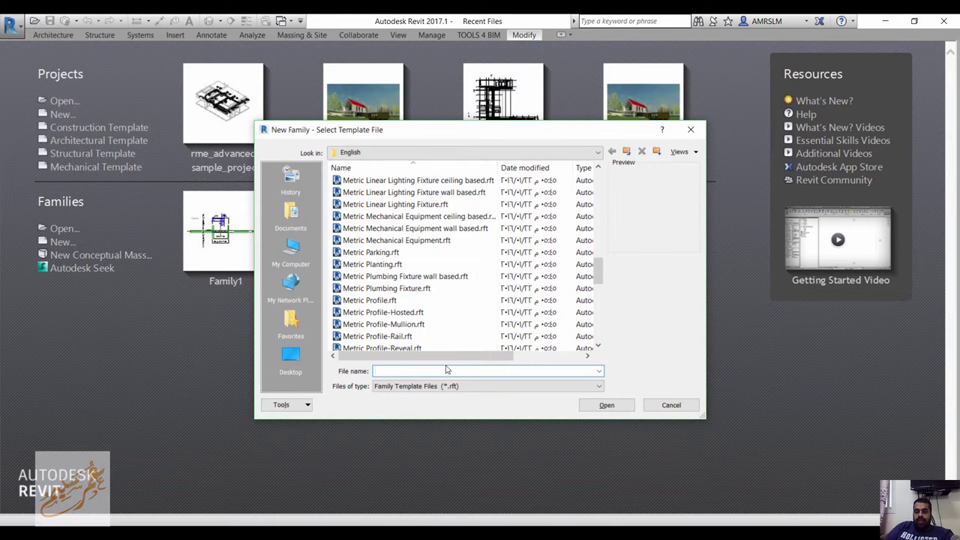
{"action": "left_click", "coordinate": [448, 369]}
{"action": "scroll", "coordinate": [436, 309], "scroll_direction": "up", "scroll_amount": 1}
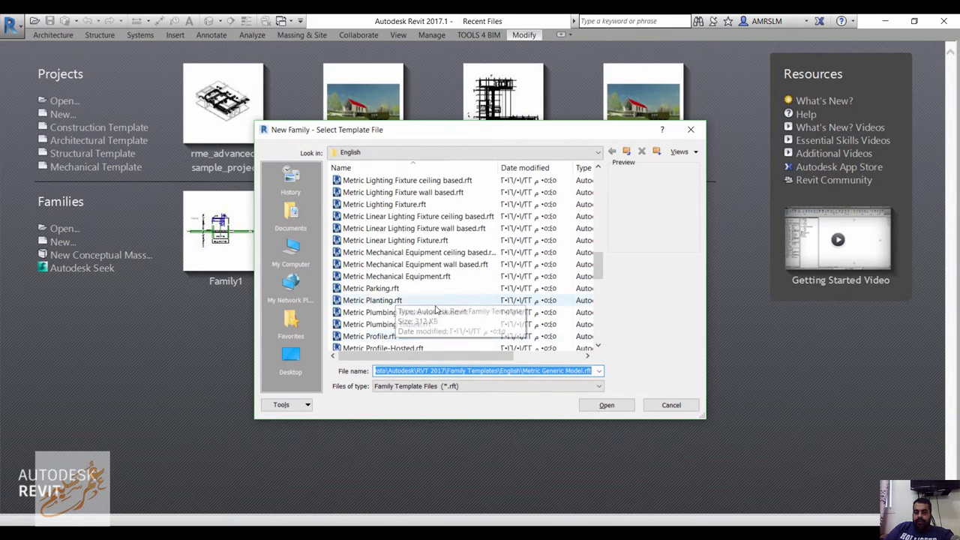
{"action": "scroll", "coordinate": [438, 309], "scroll_direction": "up", "scroll_amount": 1}
{"action": "scroll", "coordinate": [439, 247], "scroll_direction": "up", "scroll_amount": 1}
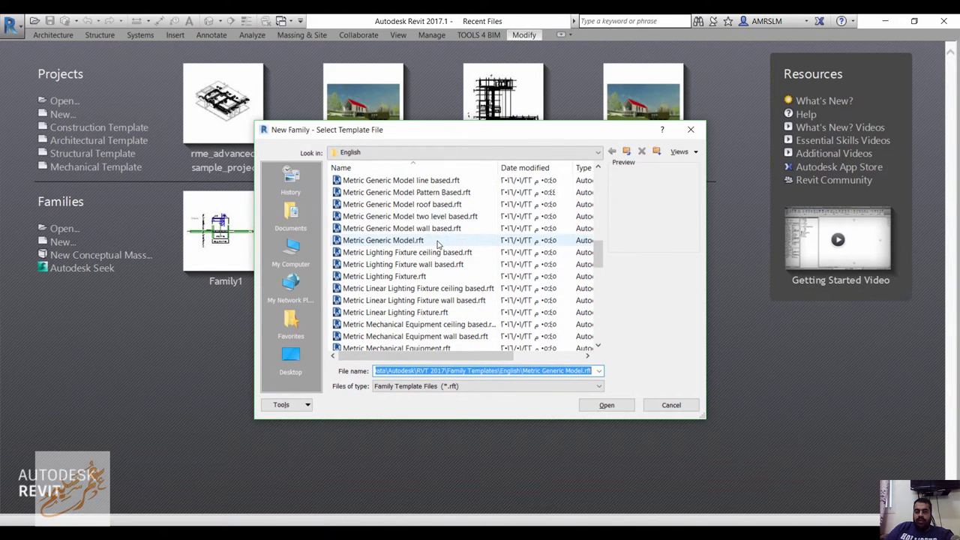
{"action": "left_click", "coordinate": [439, 242]}
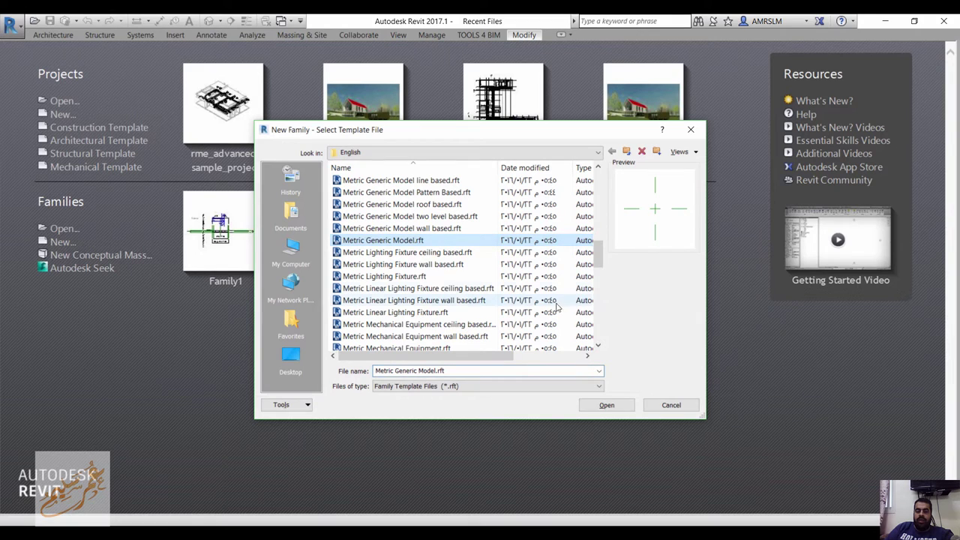
{"action": "left_click", "coordinate": [608, 405]}
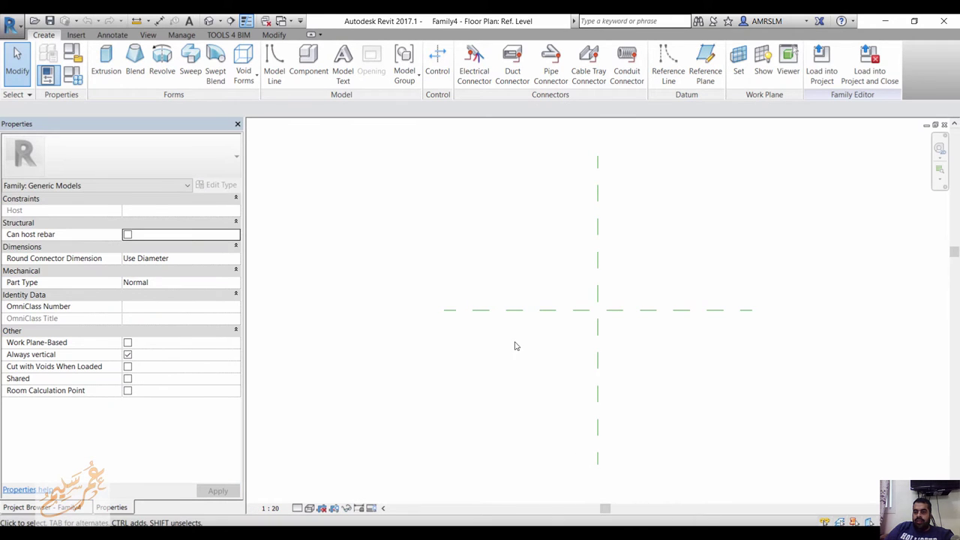
Select the vertical centre reference plane, then clear the selection.
{"action": "left_click_drag", "start_coordinate": [642, 379], "coordinate": [530, 400]}
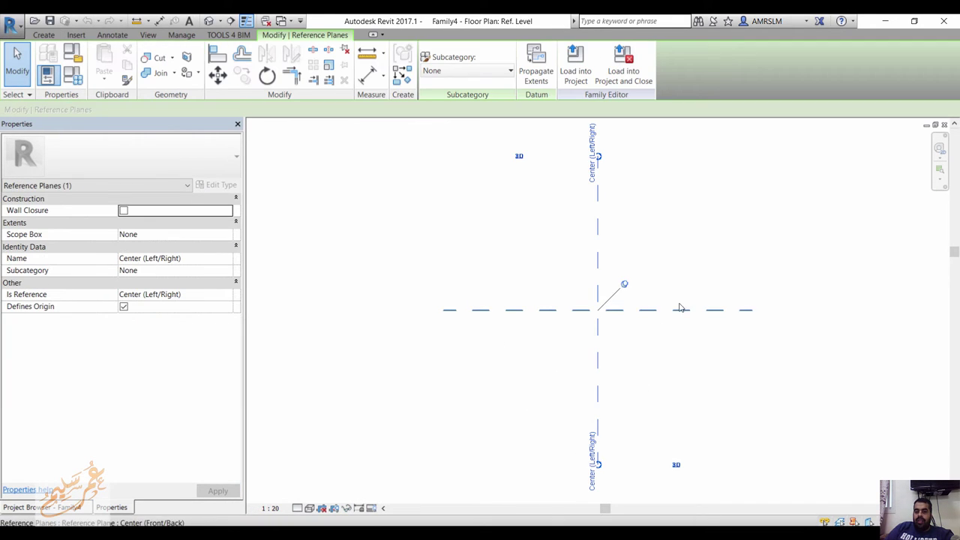
{"action": "left_click", "coordinate": [658, 374]}
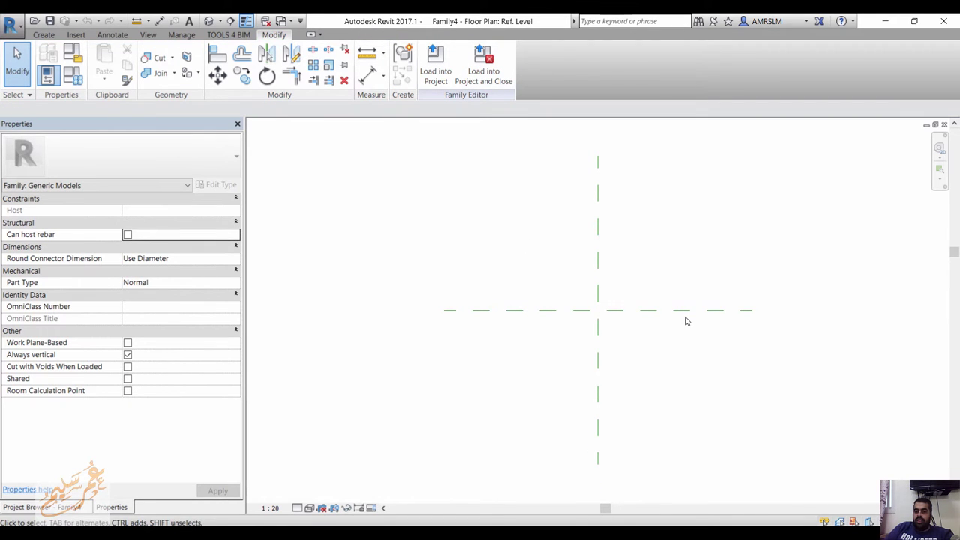
{"action": "left_click", "coordinate": [682, 313]}
{"action": "left_click", "coordinate": [672, 231]}
Draw a vertical reference plane 700 right of centre and make its 700 dimension permanent.
{"action": "left_click", "coordinate": [43, 35]}
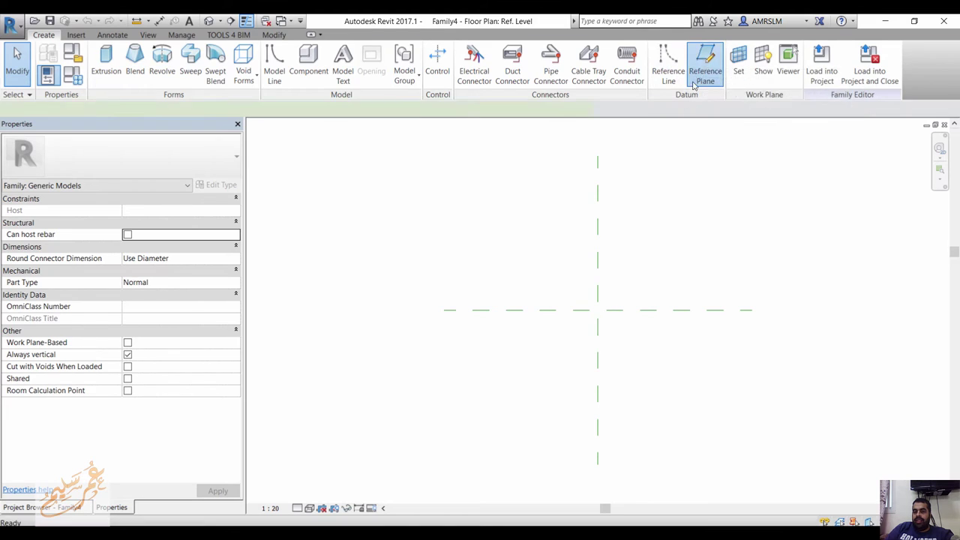
{"action": "left_click", "coordinate": [704, 61]}
{"action": "left_click", "coordinate": [651, 154]}
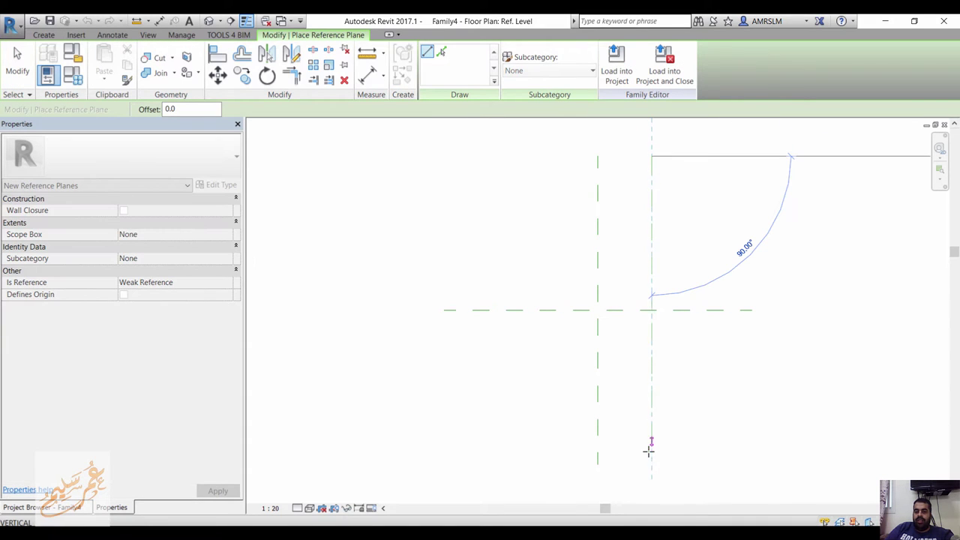
{"action": "left_click", "coordinate": [652, 464]}
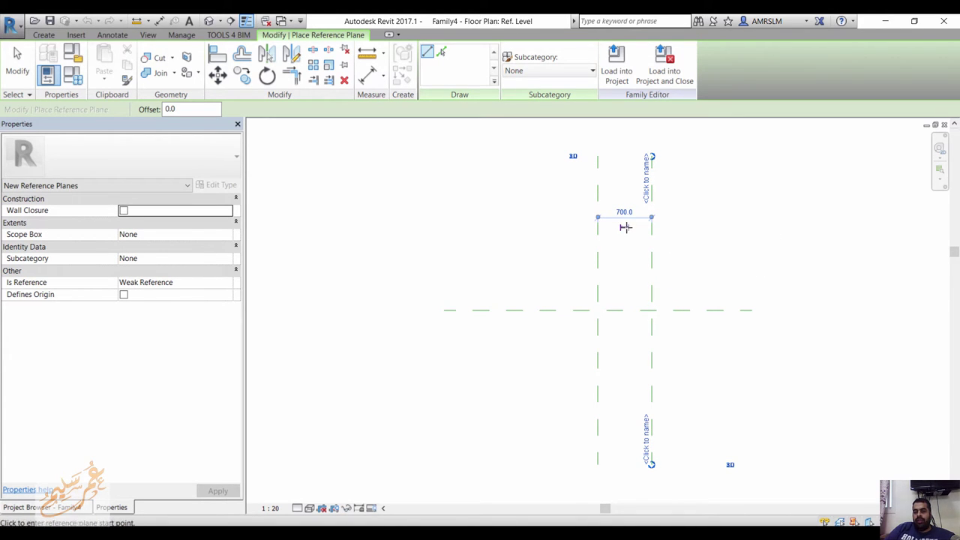
{"action": "left_click", "coordinate": [625, 228]}
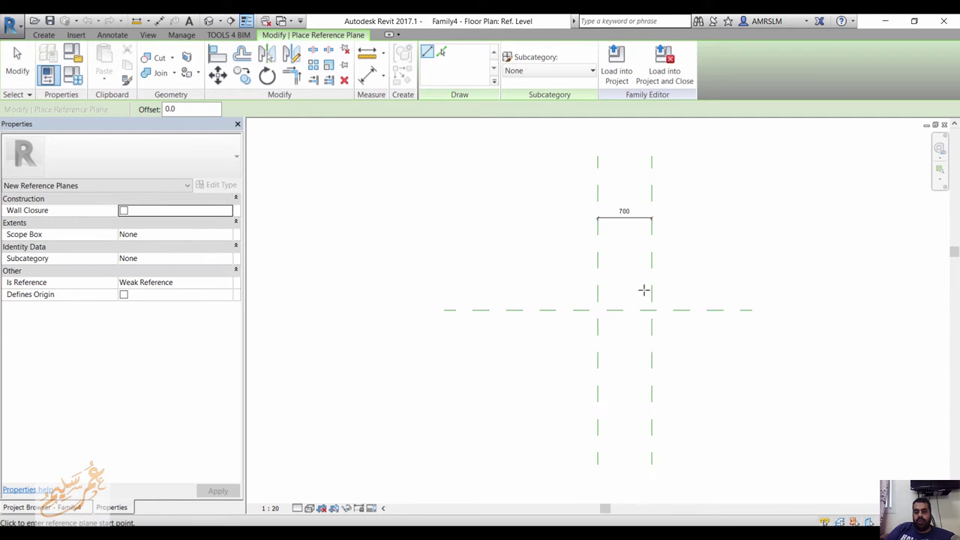
Try dragging the right reference plane farther out, then dismiss the constraint error to keep 700.
{"action": "key", "text": "Escape"}
{"action": "key", "text": "Escape"}
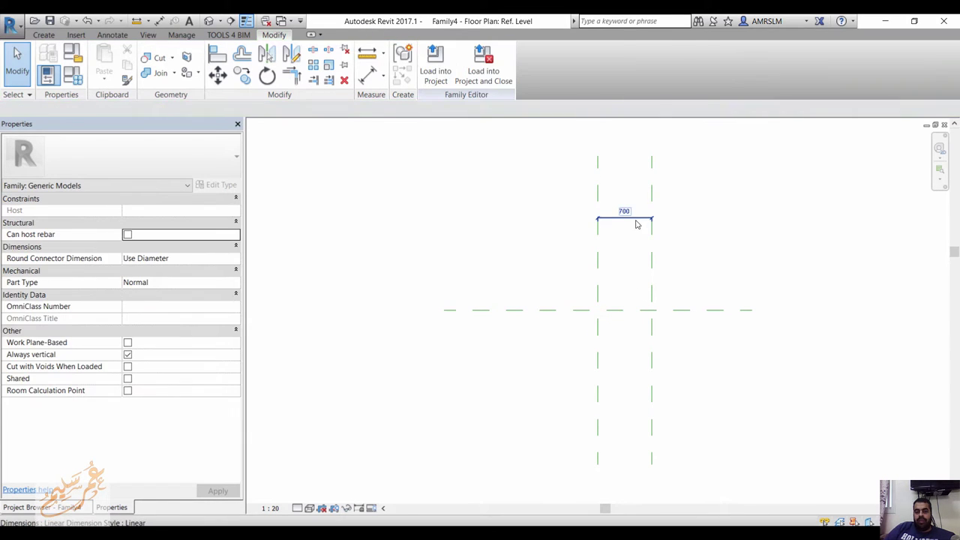
{"action": "left_click", "coordinate": [626, 218]}
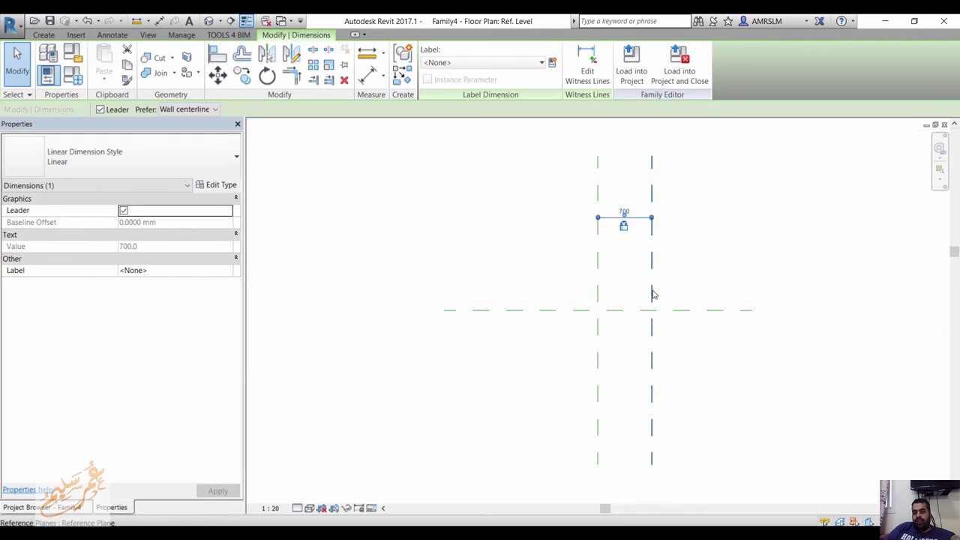
{"action": "left_click", "coordinate": [652, 289]}
{"action": "left_click_drag", "start_coordinate": [658, 279], "coordinate": [689, 279]}
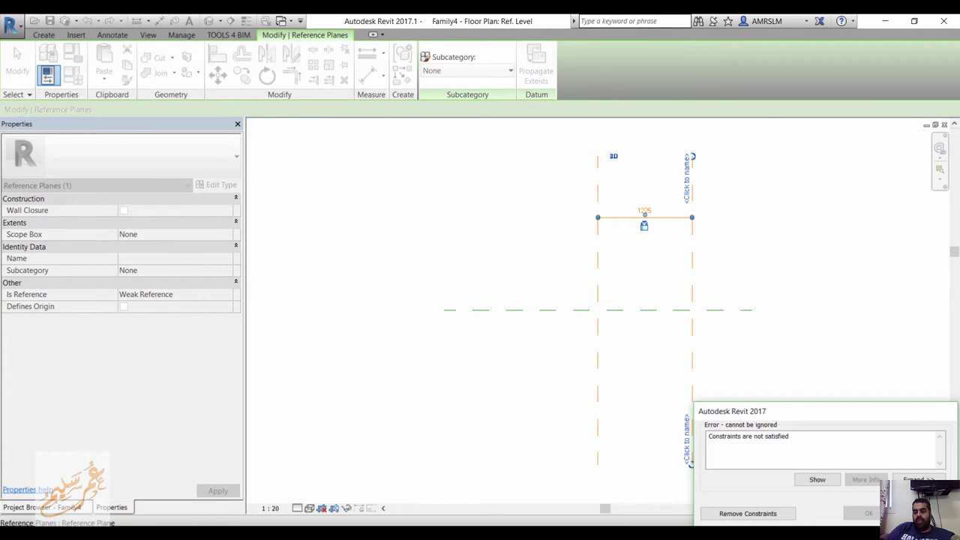
{"action": "left_click", "coordinate": [869, 514]}
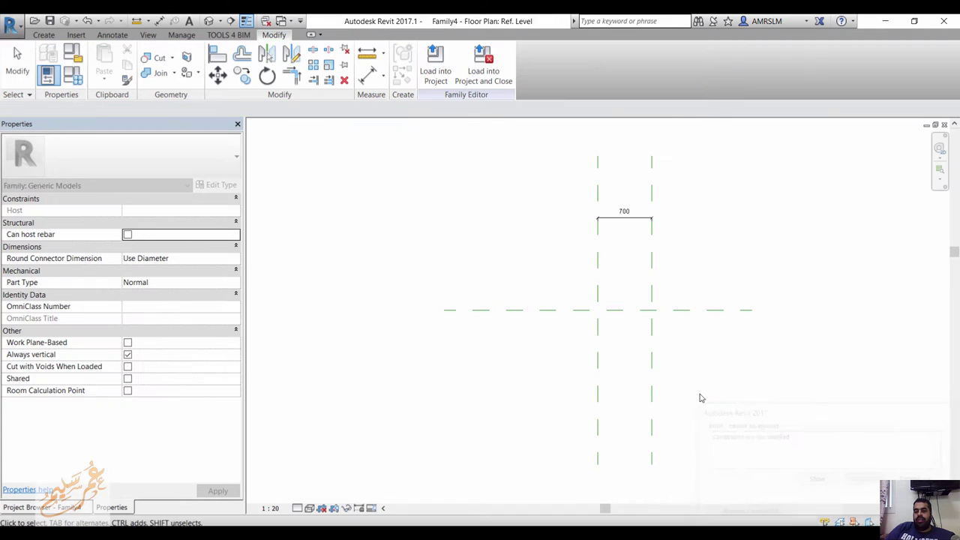
Lock the 700 dimension and choose <Add parameter...> from its Label list.
{"action": "left_click", "coordinate": [626, 225]}
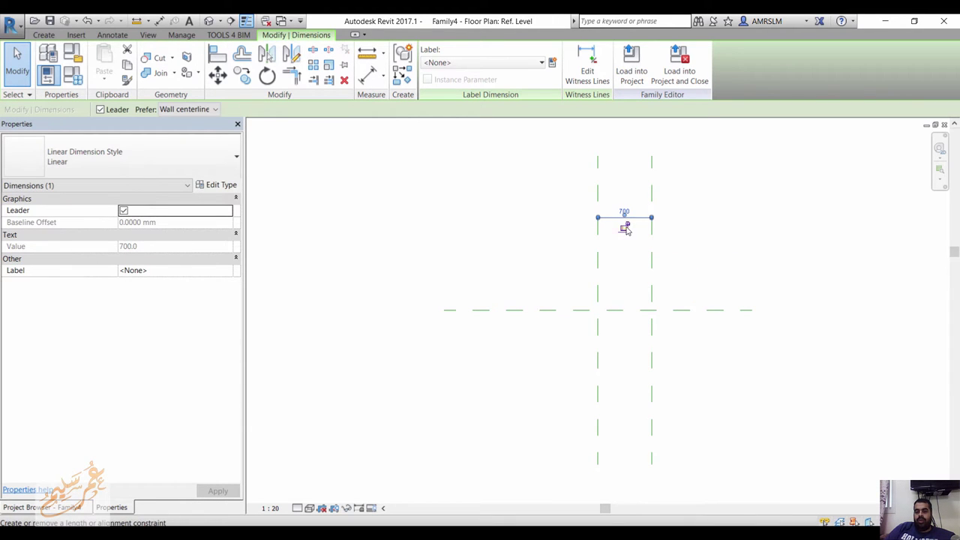
{"action": "left_click", "coordinate": [626, 227]}
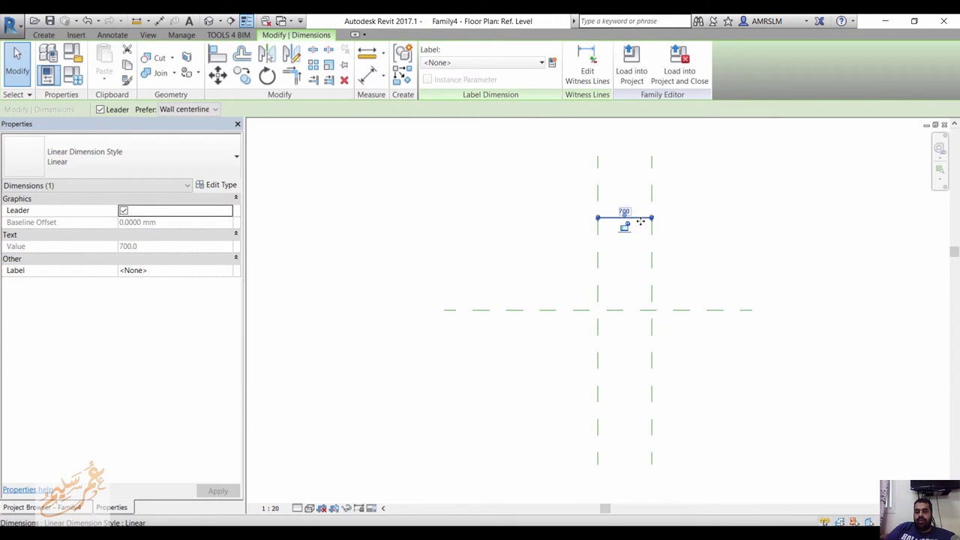
{"action": "left_click", "coordinate": [495, 63]}
{"action": "left_click", "coordinate": [465, 86]}
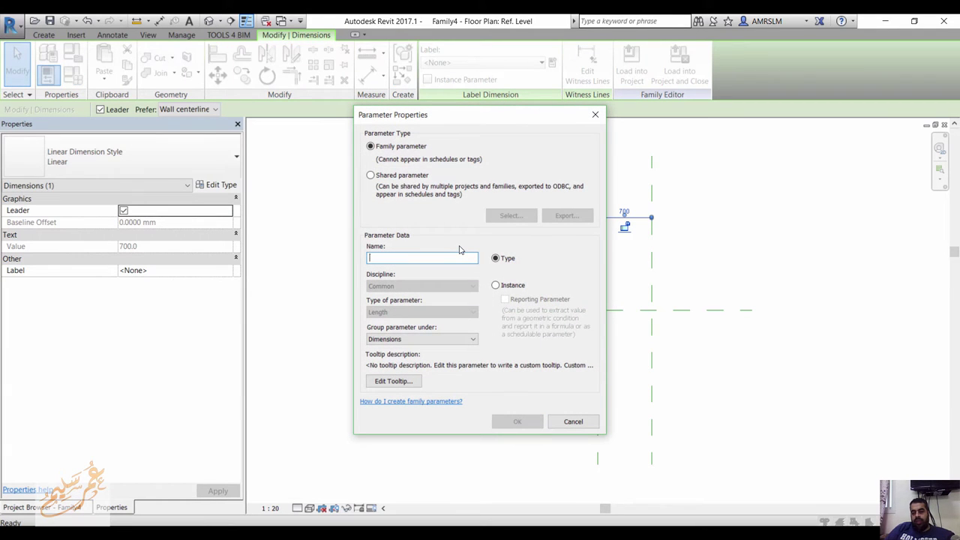
Create type parameter X in the Dimensions group for the 700 dimension and check it in Family Types.
{"action": "type", "text": "X"}
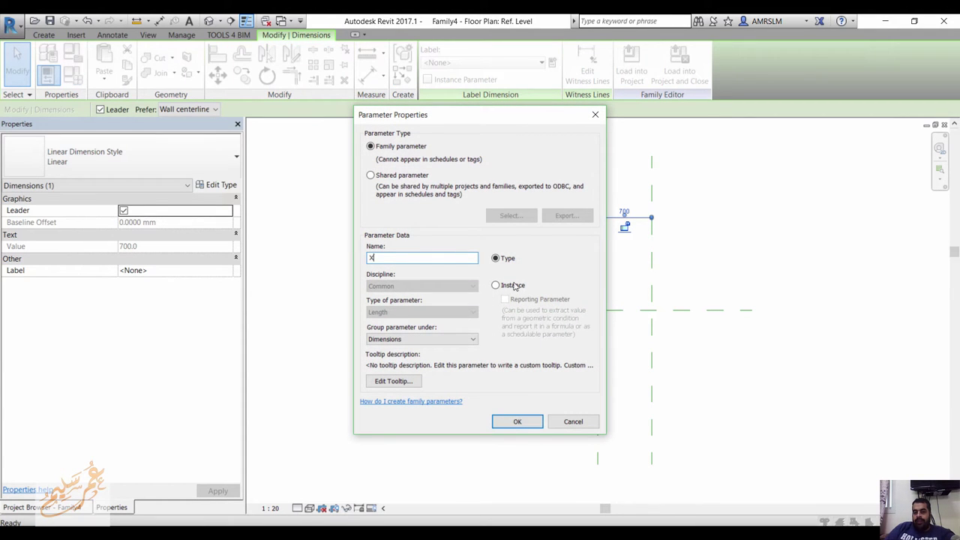
{"action": "left_click", "coordinate": [419, 339]}
{"action": "left_click", "coordinate": [422, 338]}
{"action": "left_click", "coordinate": [504, 292]}
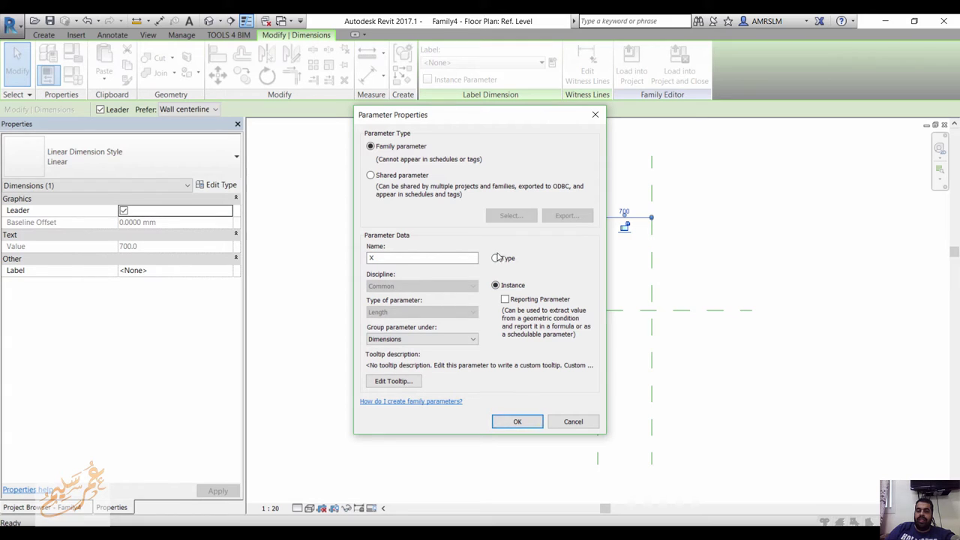
{"action": "left_click", "coordinate": [495, 259]}
{"action": "left_click", "coordinate": [517, 422]}
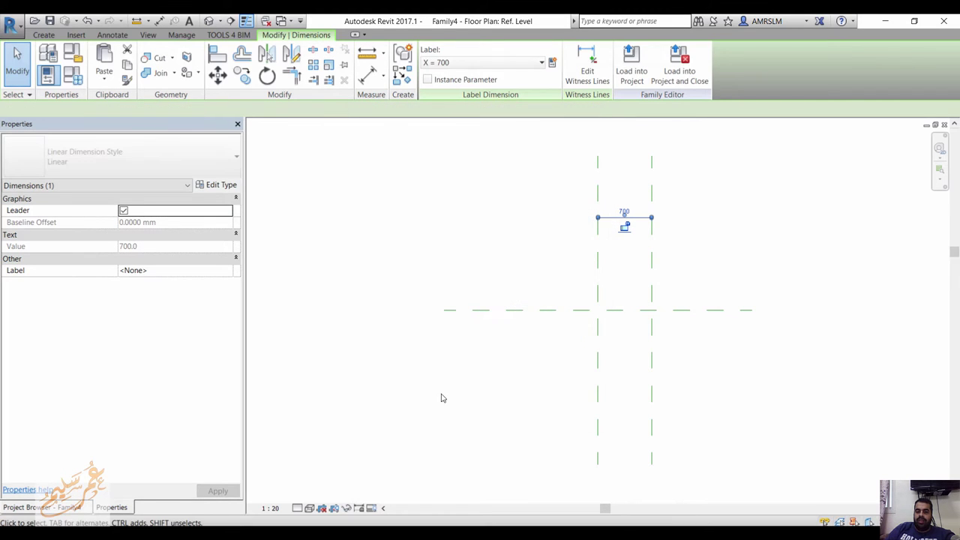
{"action": "left_click", "coordinate": [73, 75]}
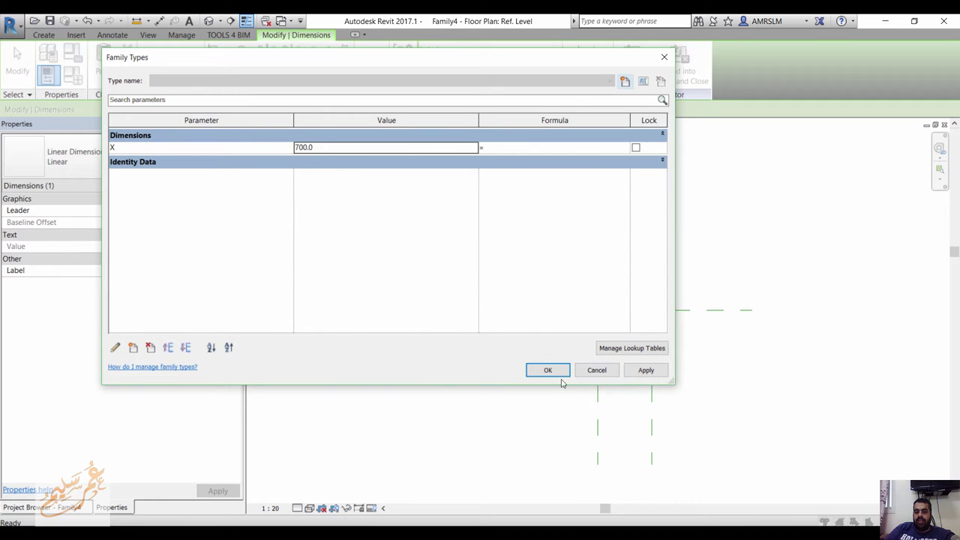
{"action": "left_click", "coordinate": [606, 374]}
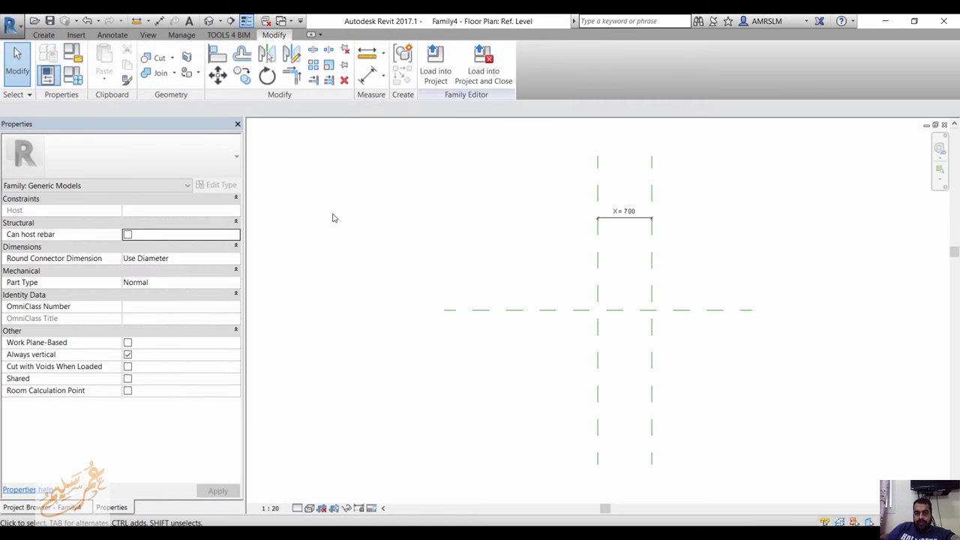
Draw a diagonal reference line up and right from the centre planes' intersection.
{"action": "left_click", "coordinate": [44, 35]}
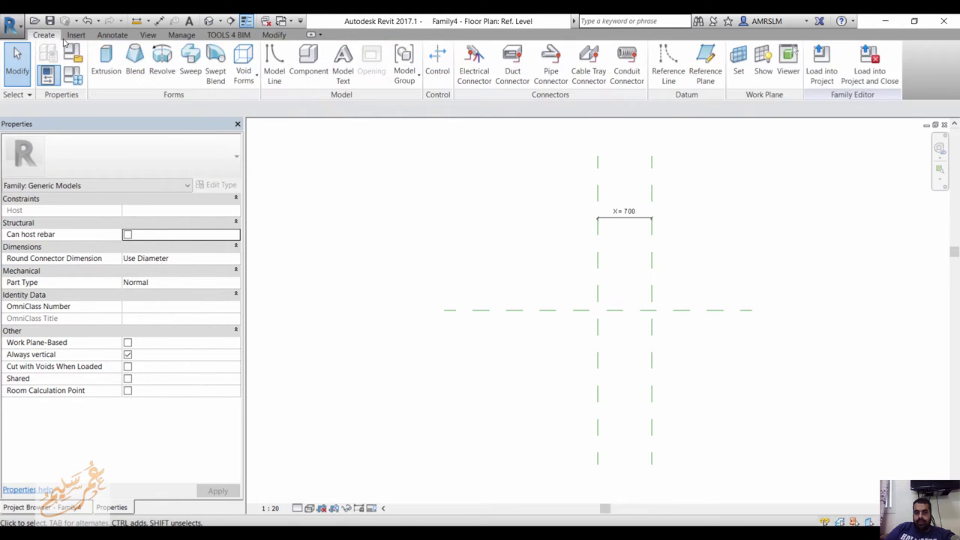
{"action": "left_click", "coordinate": [686, 67]}
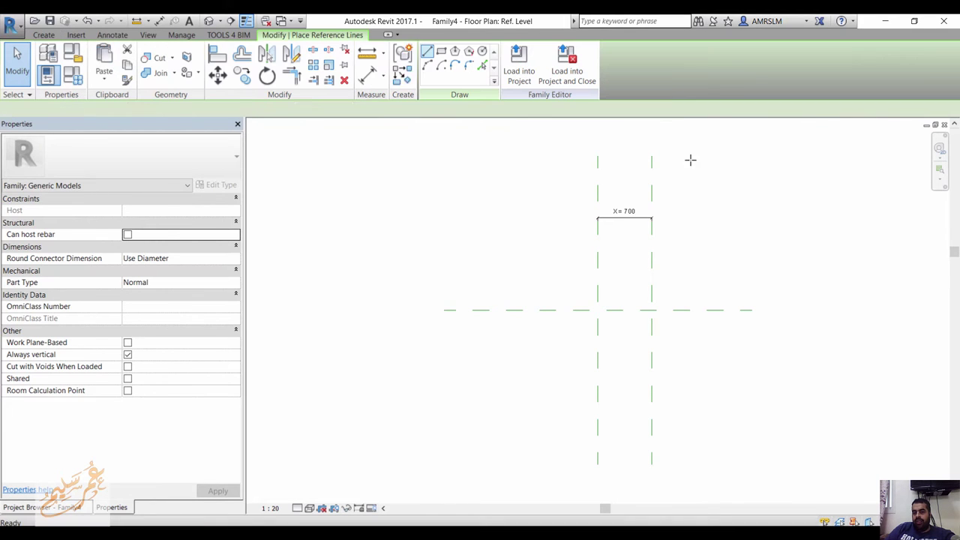
{"action": "left_click", "coordinate": [598, 310]}
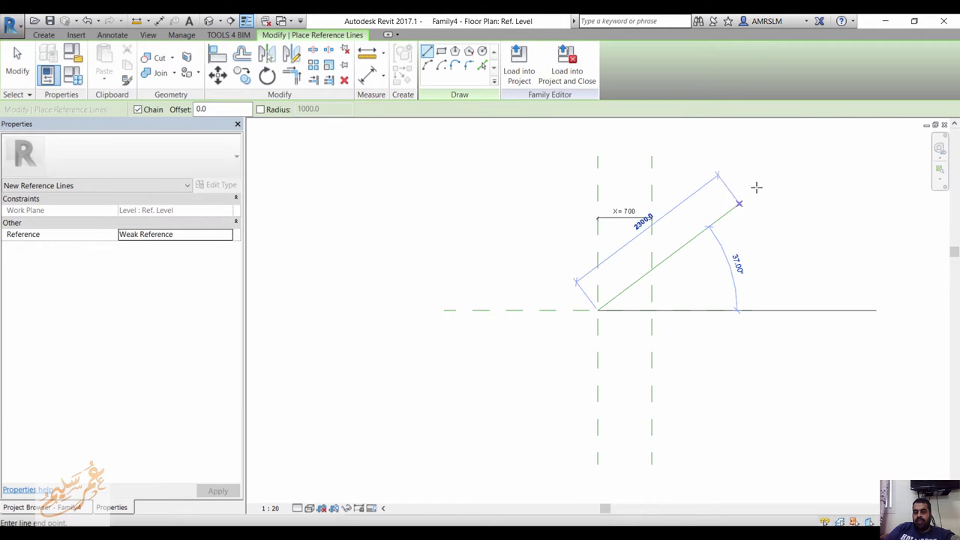
{"action": "left_click", "coordinate": [781, 167]}
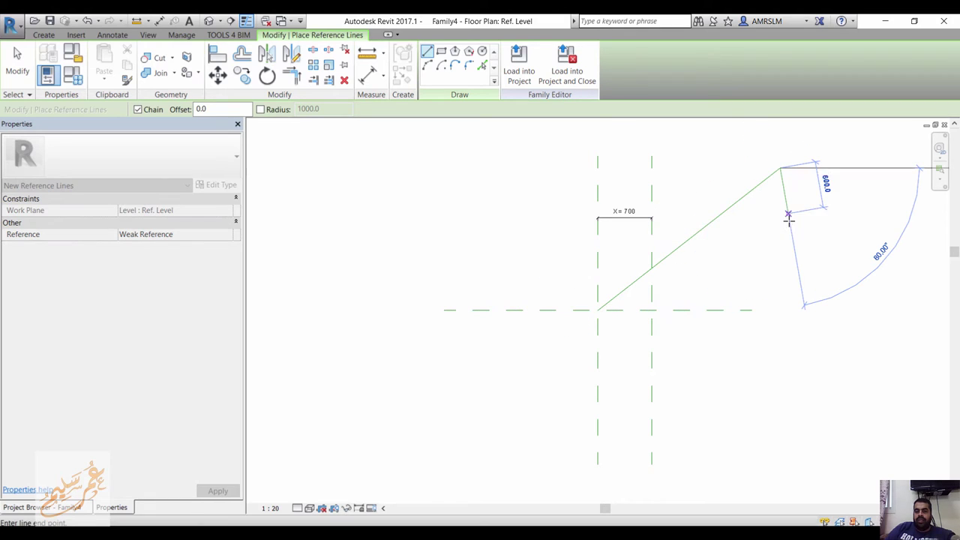
{"action": "key", "text": "Escape"}
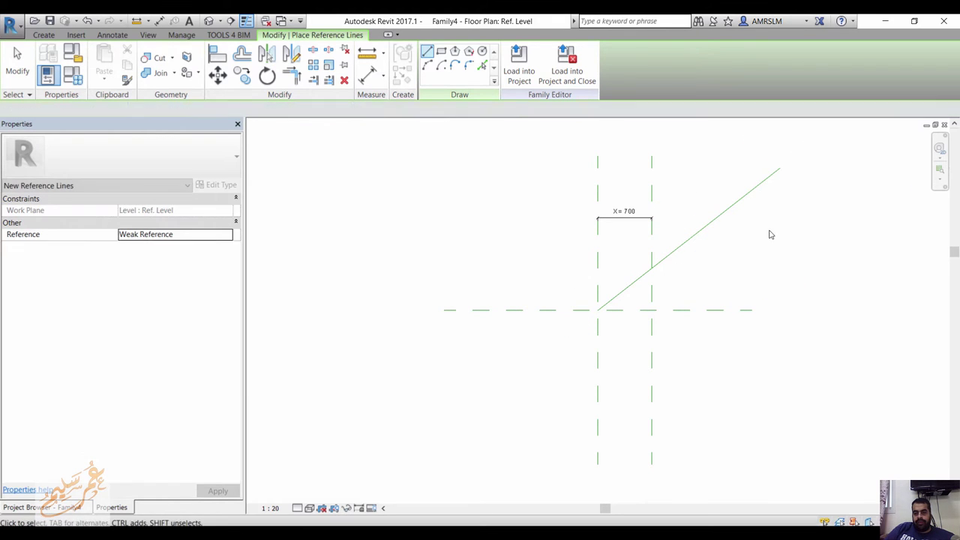
{"action": "key", "text": "Escape"}
Align and lock the line's start to the vertical and horizontal reference planes, then check it.
{"action": "key", "text": "a"}
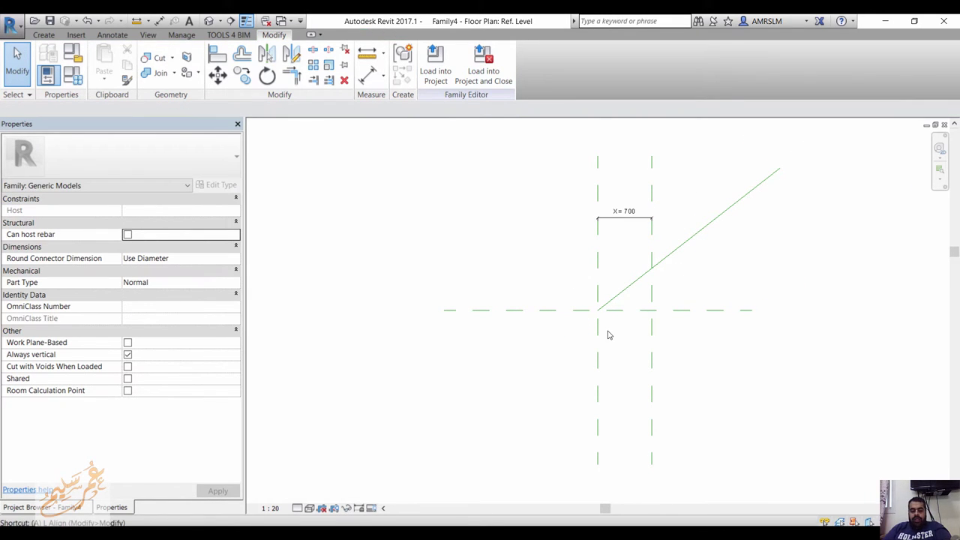
{"action": "key", "text": "l"}
{"action": "left_click", "coordinate": [603, 321]}
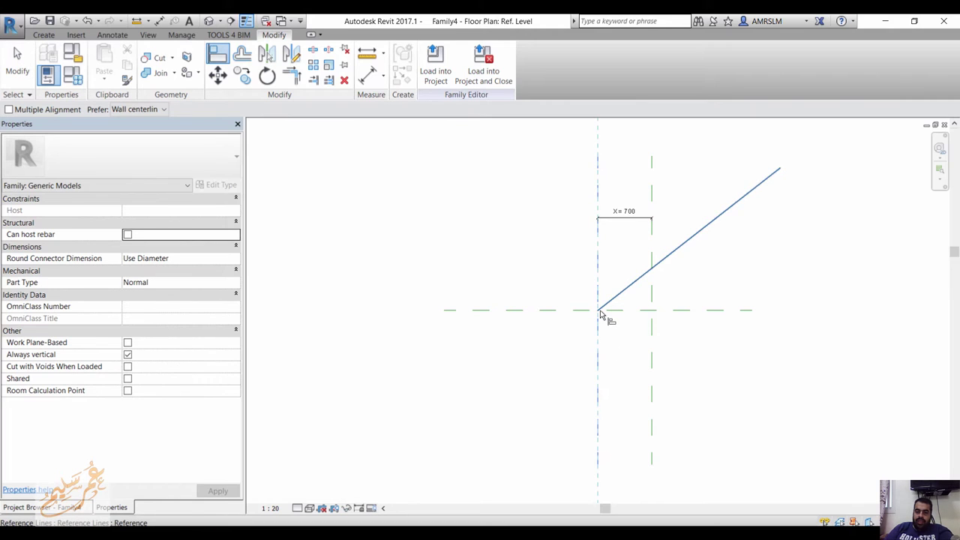
{"action": "left_click", "coordinate": [671, 256]}
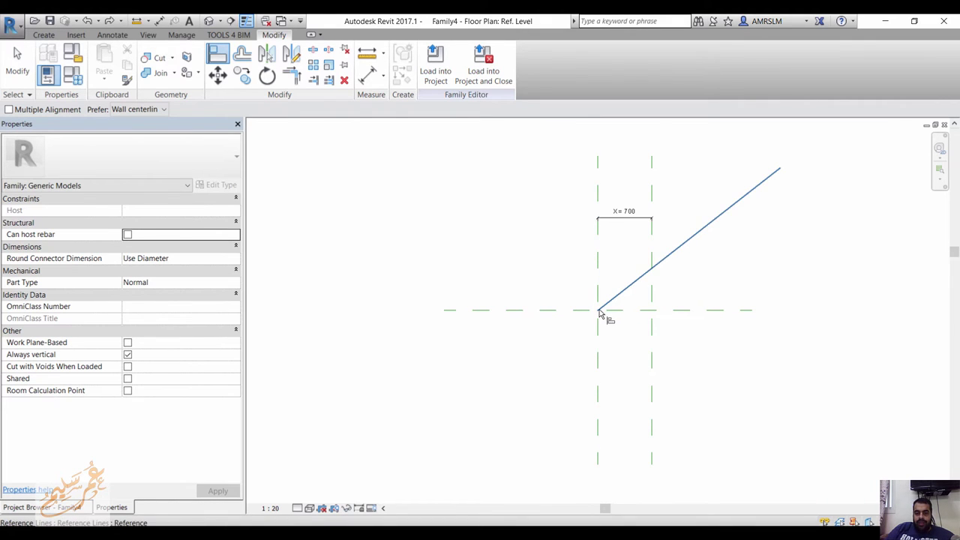
{"action": "left_click", "coordinate": [599, 335]}
{"action": "left_click", "coordinate": [600, 314]}
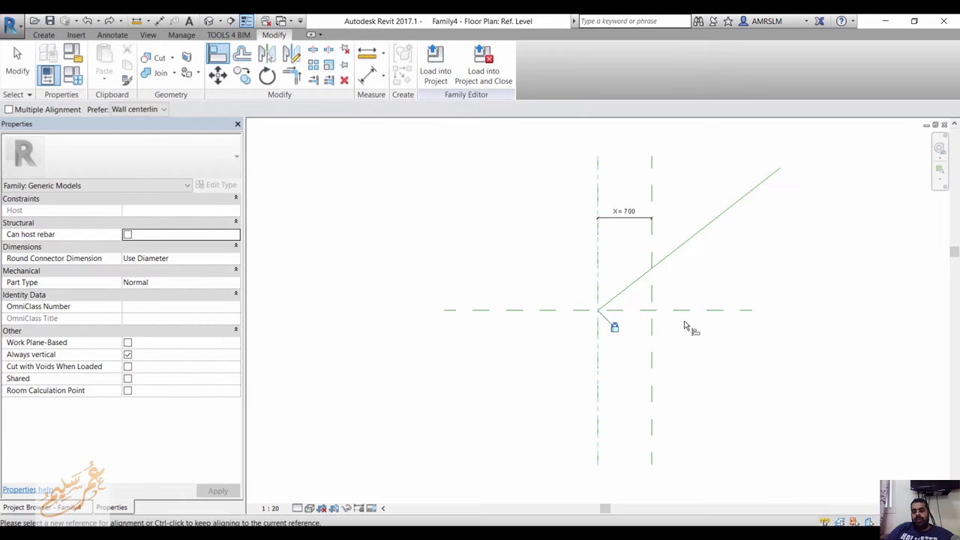
{"action": "left_click", "coordinate": [599, 312]}
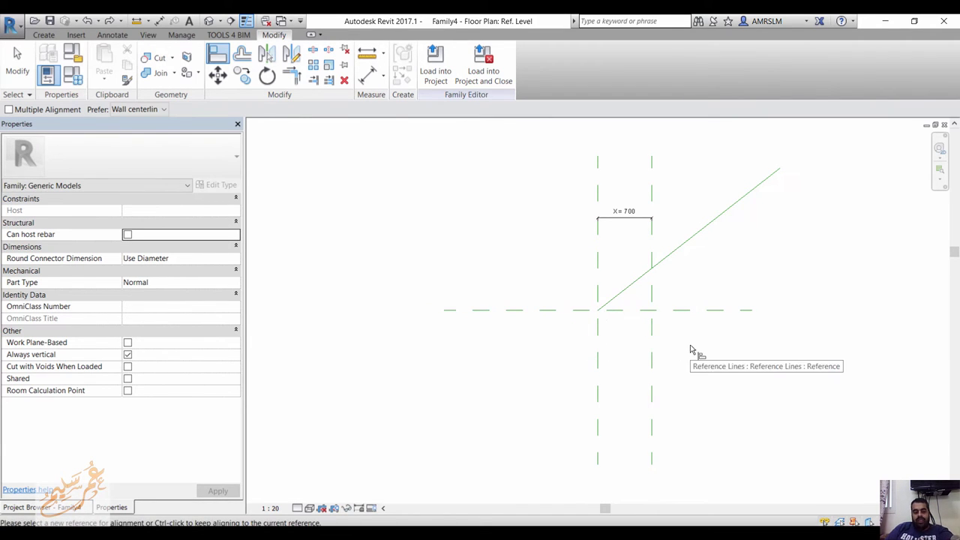
{"action": "key", "text": "Escape"}
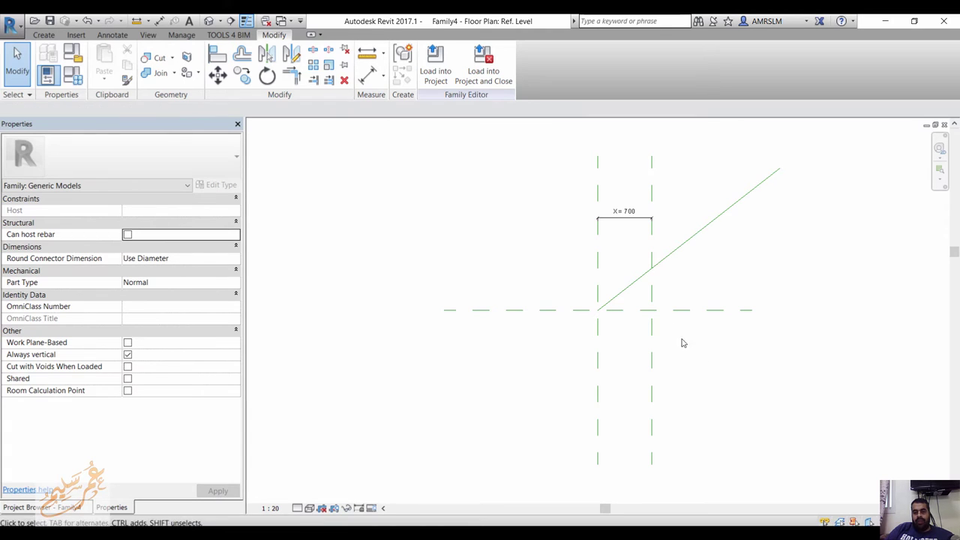
{"action": "left_click", "coordinate": [684, 253]}
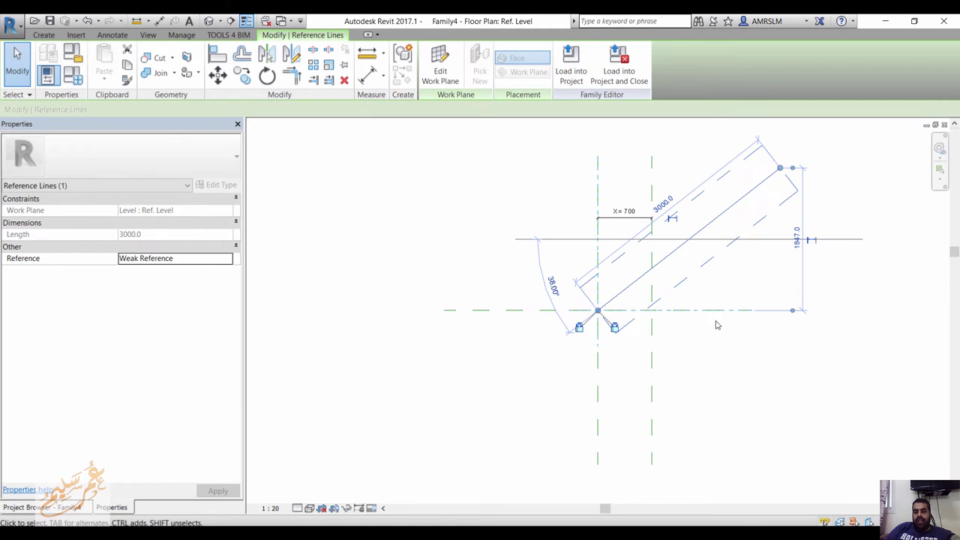
Place a 38° angular dimension between the reference line and horizontal plane, then start a parameter for it.
{"action": "left_click", "coordinate": [418, 207]}
{"action": "left_click", "coordinate": [159, 21]}
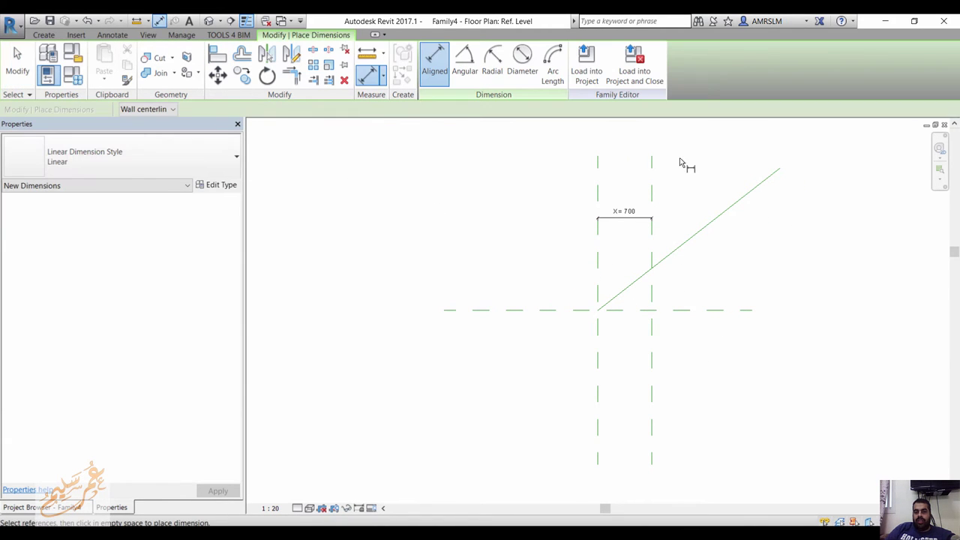
{"action": "left_click", "coordinate": [465, 60]}
{"action": "left_click", "coordinate": [699, 237]}
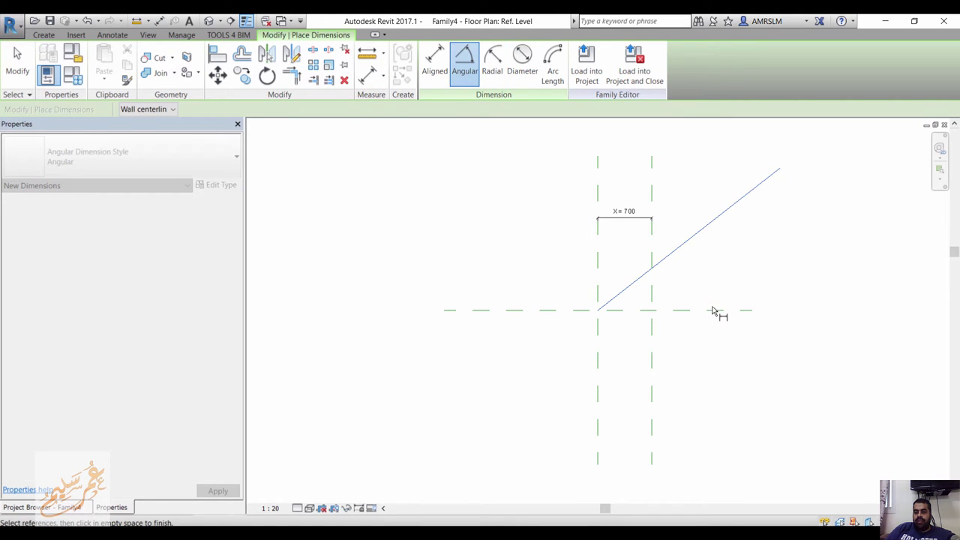
{"action": "left_click", "coordinate": [716, 310]}
{"action": "left_click", "coordinate": [711, 279]}
{"action": "scroll", "coordinate": [749, 321], "scroll_direction": "up", "scroll_amount": 2}
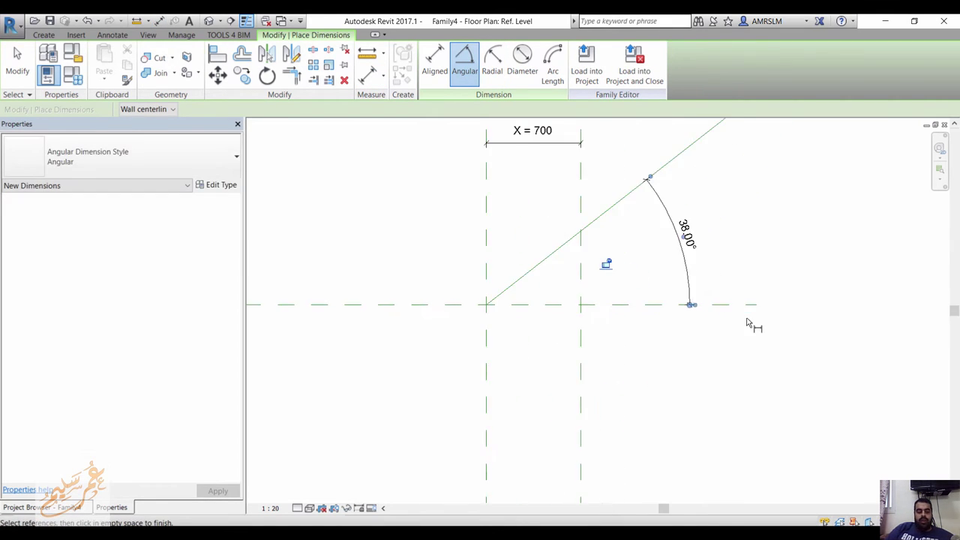
{"action": "key", "text": "Escape"}
{"action": "left_click", "coordinate": [691, 276]}
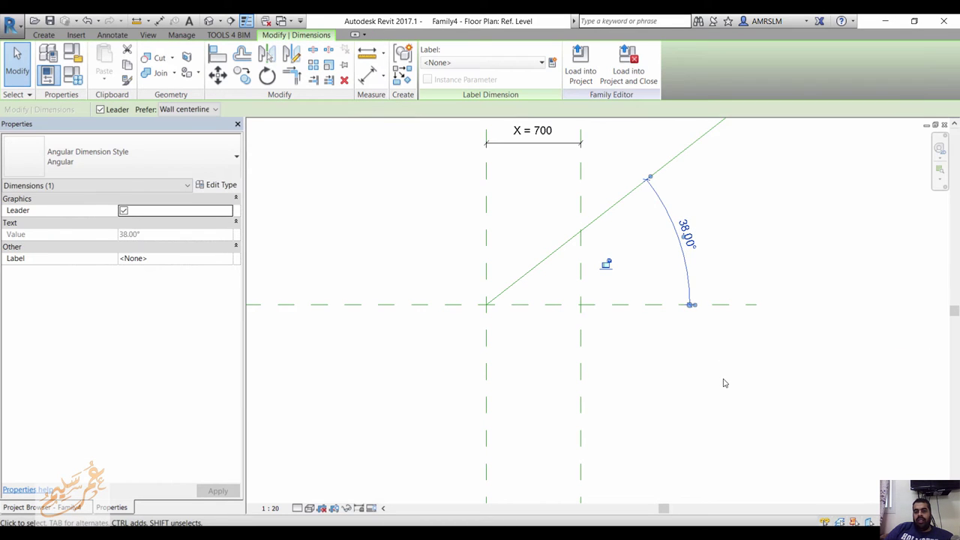
{"action": "scroll", "coordinate": [722, 387], "scroll_direction": "down", "scroll_amount": 2}
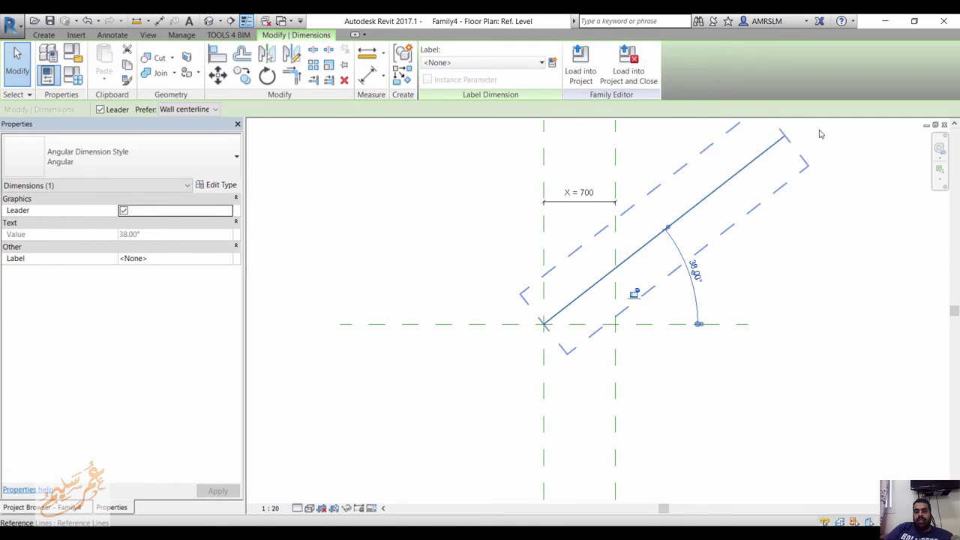
{"action": "left_click", "coordinate": [553, 62]}
{"action": "type", "text": "Y"}
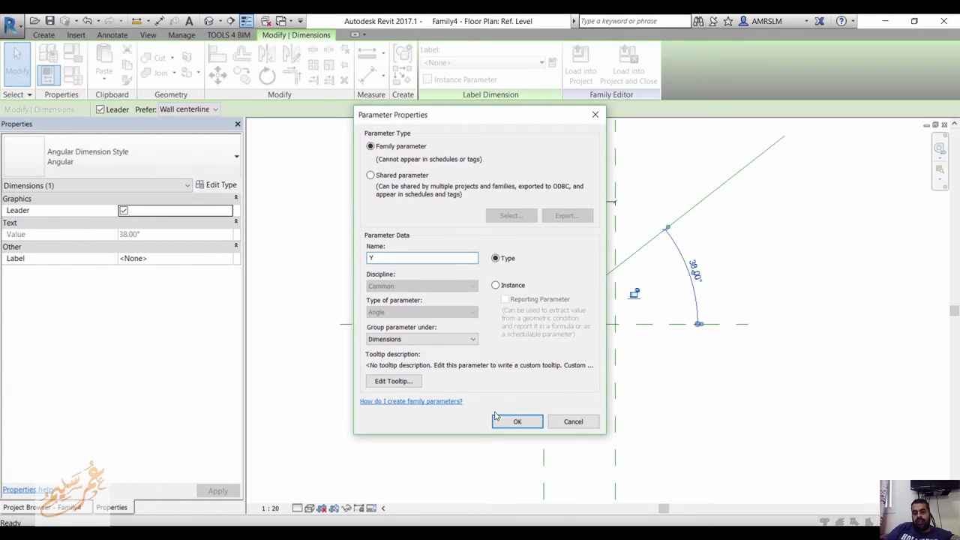
Confirm the angle parameter Y and open Family Types listing X = 700 and Y = 38°.
{"action": "left_click", "coordinate": [515, 423]}
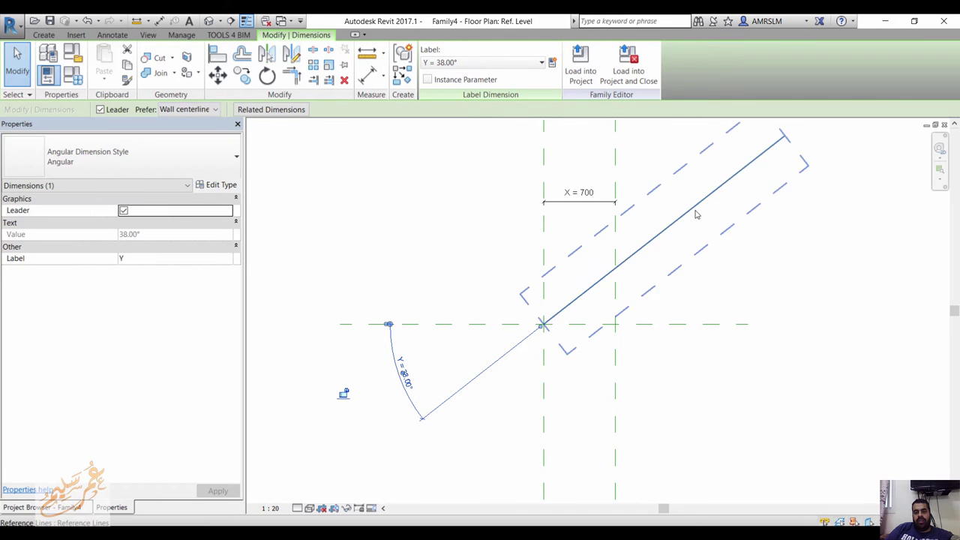
{"action": "left_click", "coordinate": [75, 79]}
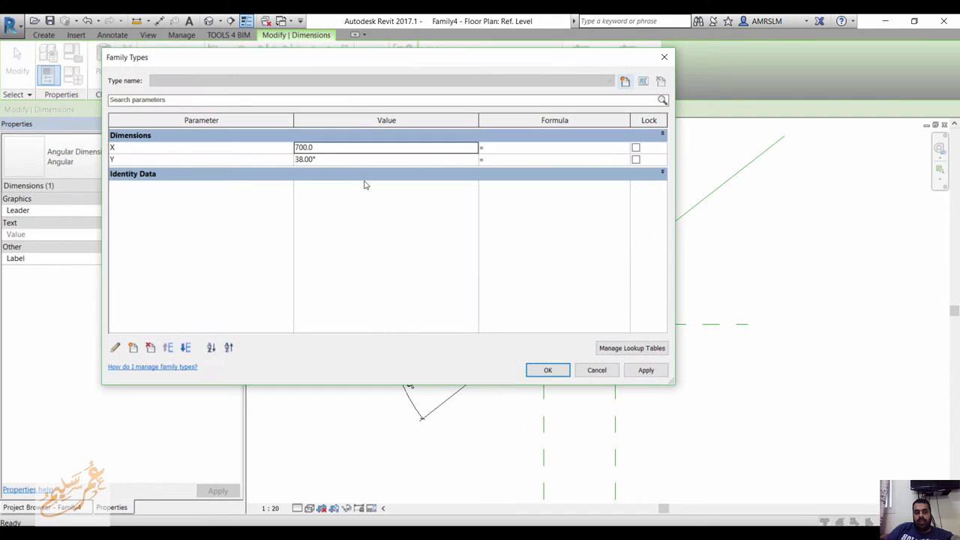
Change Y from 38° to 50° and check that the reference line rotated.
{"action": "left_click", "coordinate": [337, 159]}
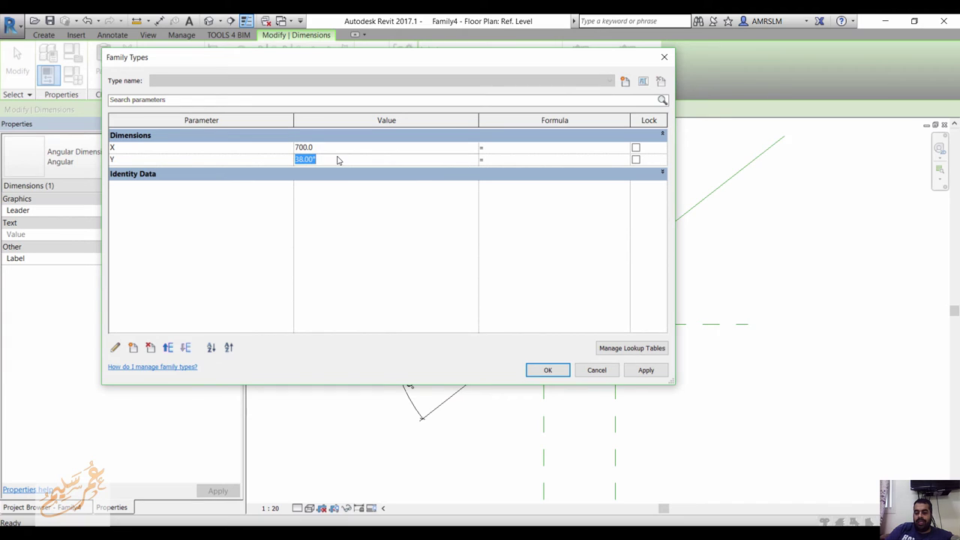
{"action": "type", "text": "50"}
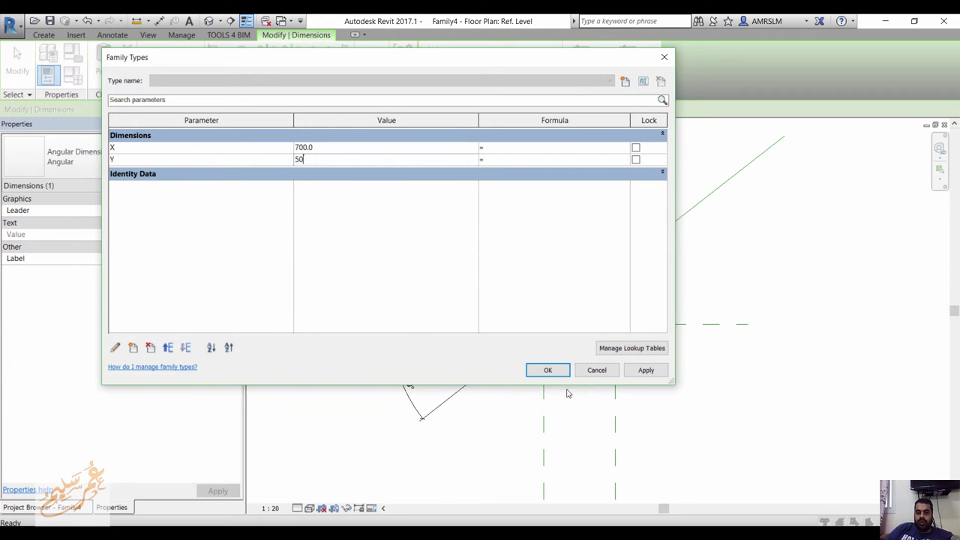
{"action": "left_click", "coordinate": [549, 370]}
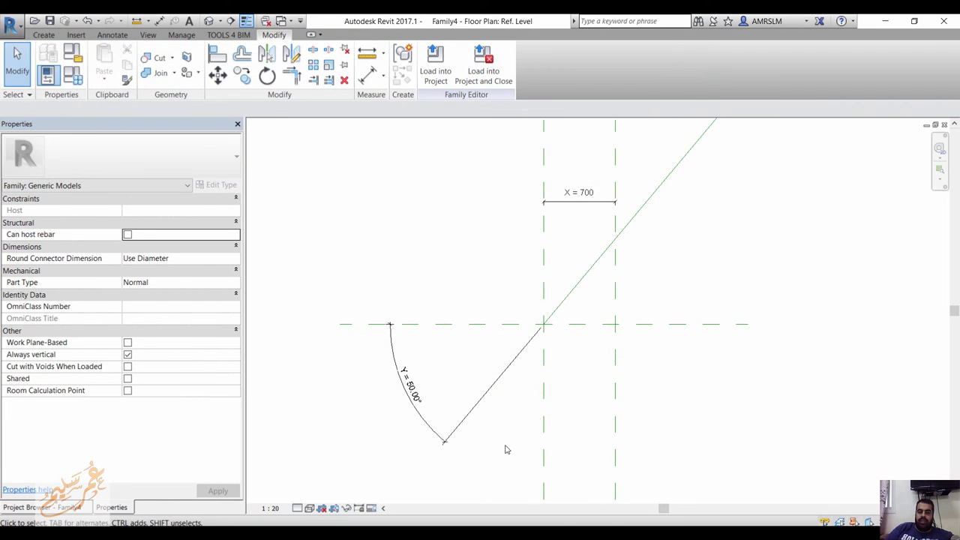
{"action": "scroll", "coordinate": [506, 449], "scroll_direction": "down", "scroll_amount": 1}
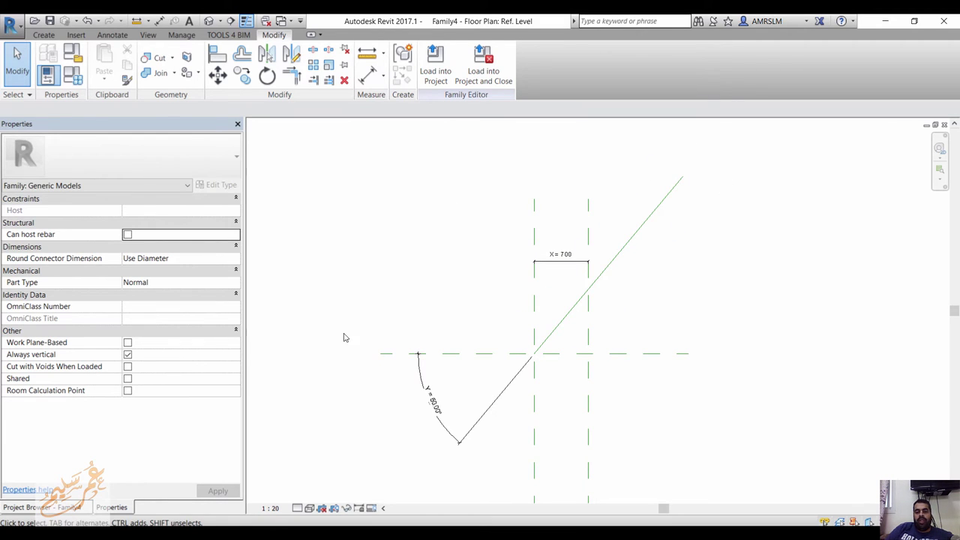
{"action": "left_click", "coordinate": [664, 201]}
Select the diagonal reference line and make its 3000 length dimension permanent.
{"action": "left_click", "coordinate": [759, 160]}
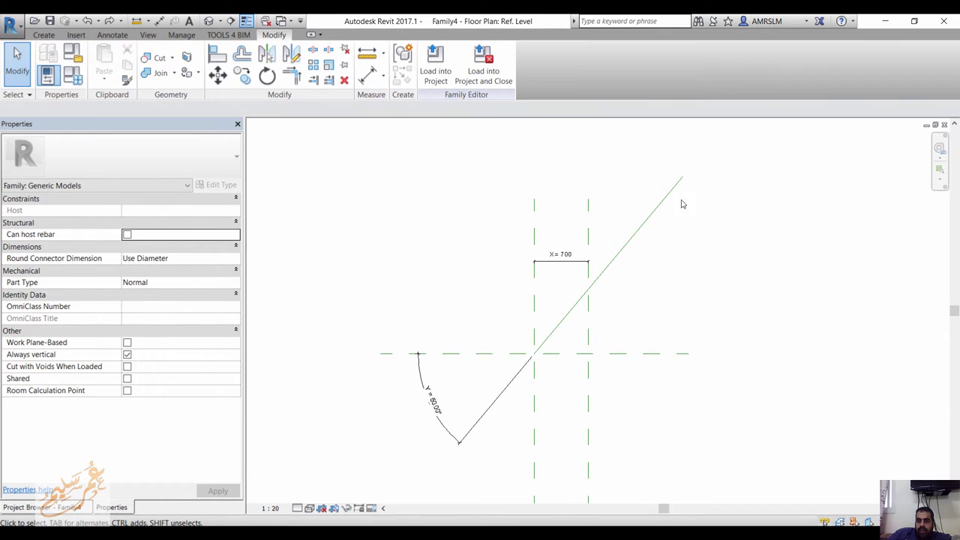
{"action": "left_click", "coordinate": [664, 208]}
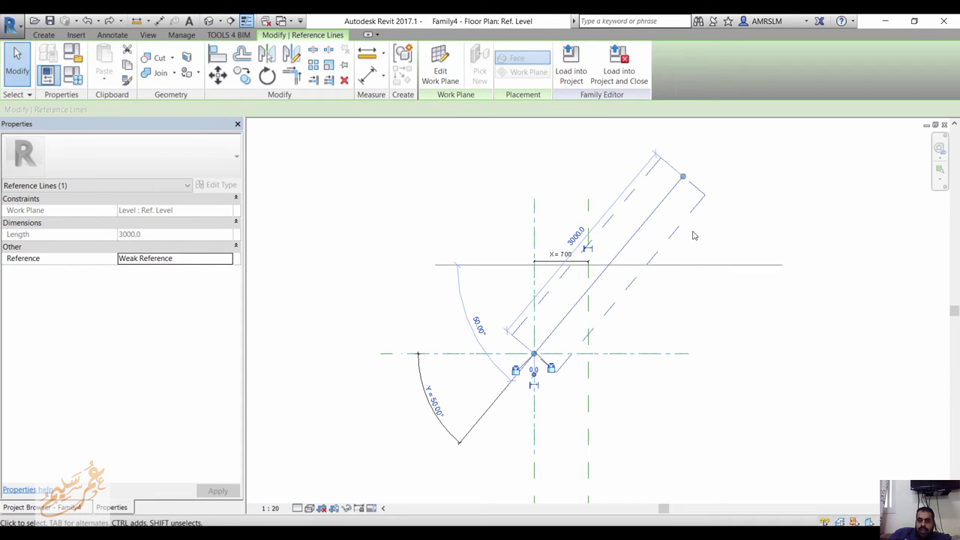
{"action": "left_click", "coordinate": [676, 233]}
{"action": "left_click", "coordinate": [641, 227]}
{"action": "left_click", "coordinate": [588, 249]}
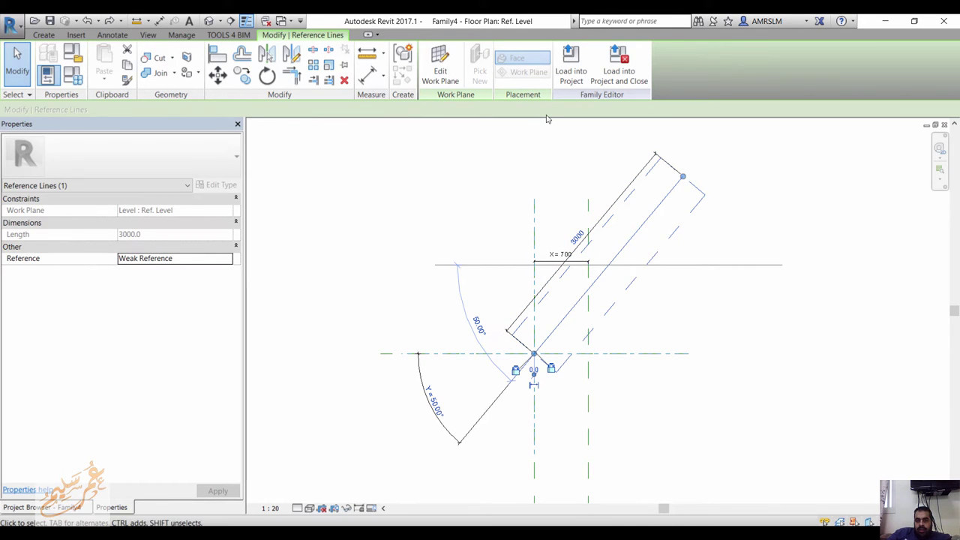
Label the 3000 dimension with new parameter L and open Family Types.
{"action": "left_click", "coordinate": [488, 163]}
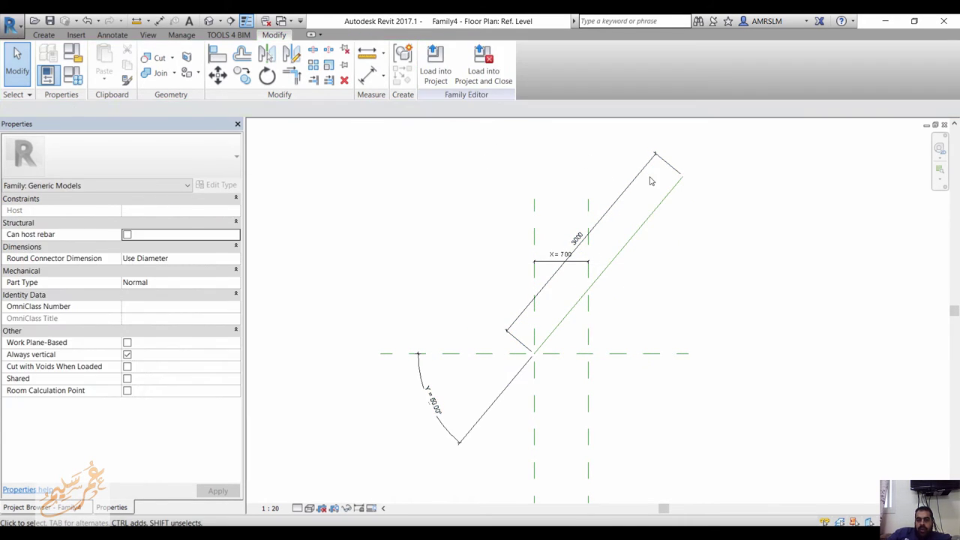
{"action": "left_click", "coordinate": [637, 183]}
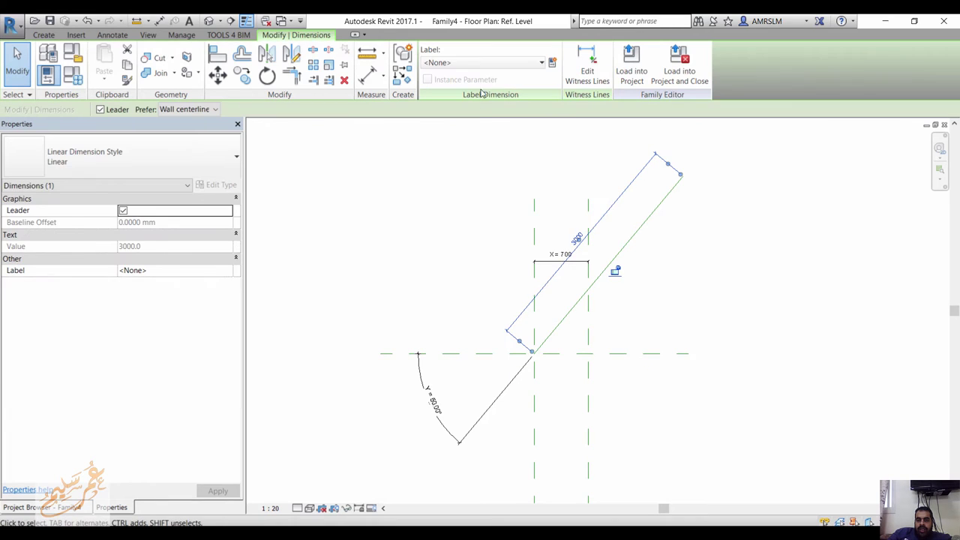
{"action": "left_click", "coordinate": [551, 66]}
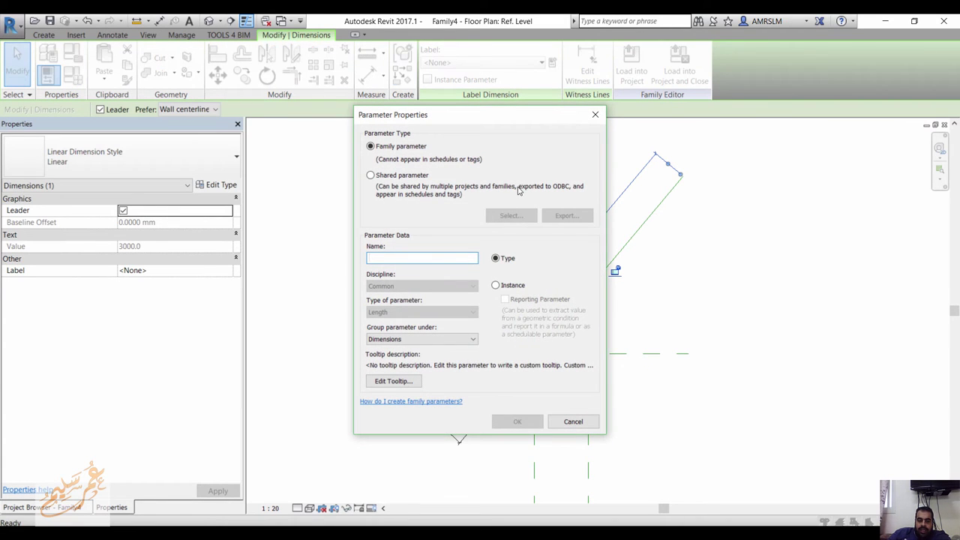
{"action": "type", "text": "L"}
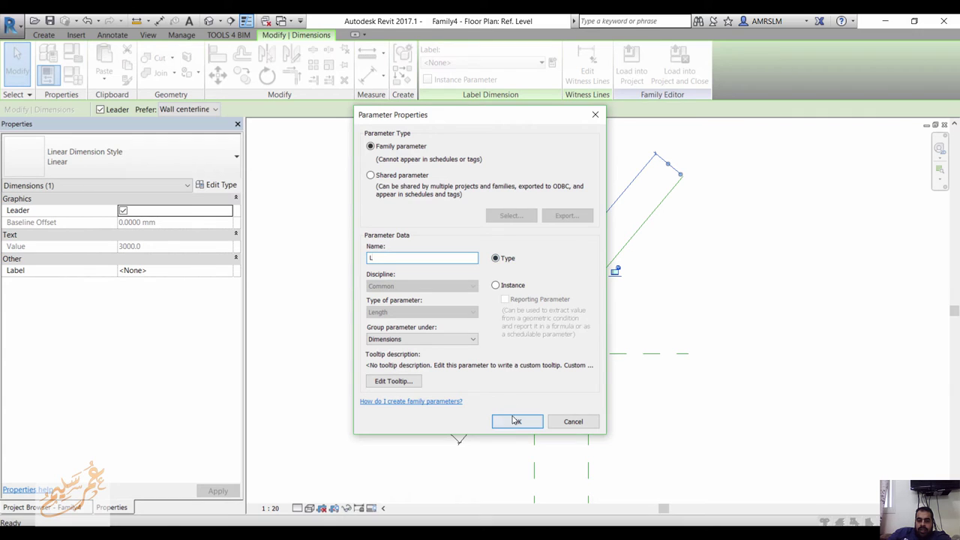
{"action": "left_click", "coordinate": [517, 422]}
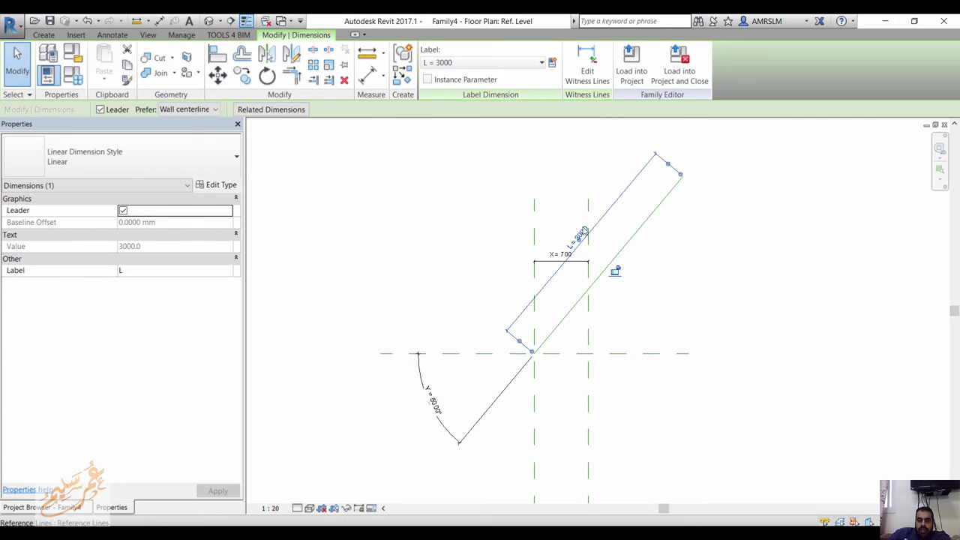
{"action": "left_click", "coordinate": [72, 75]}
Set L to 2500 and confirm the reference line shortened accordingly.
{"action": "left_click", "coordinate": [263, 153]}
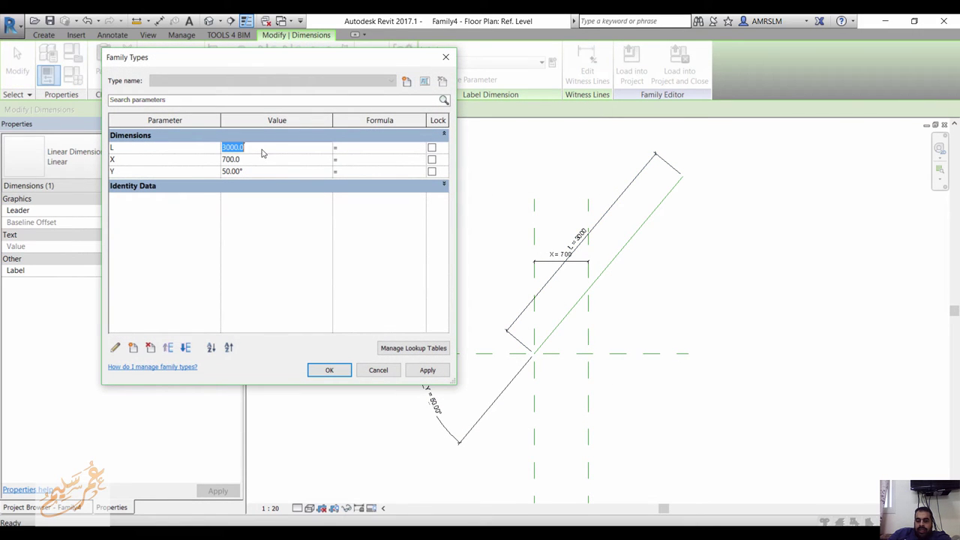
{"action": "type", "text": "2500"}
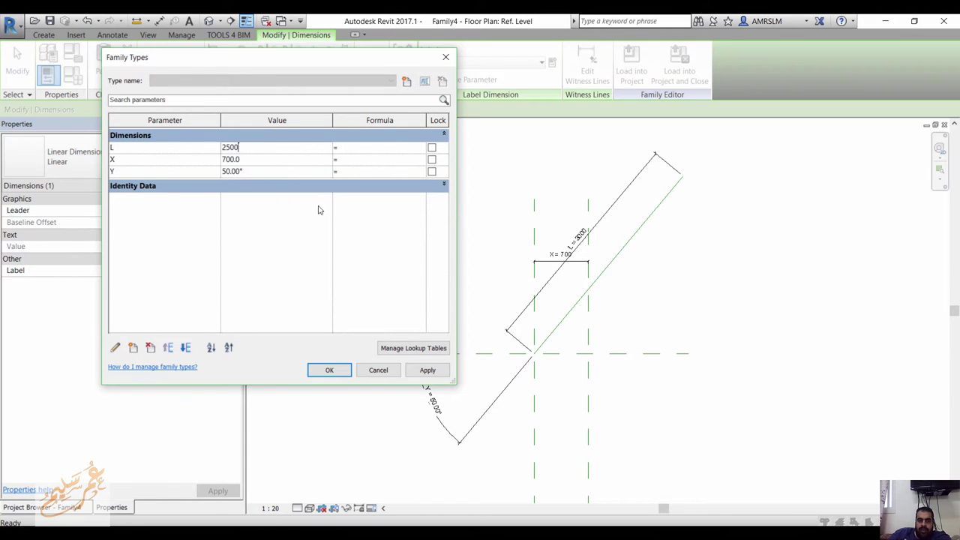
{"action": "left_click", "coordinate": [329, 370]}
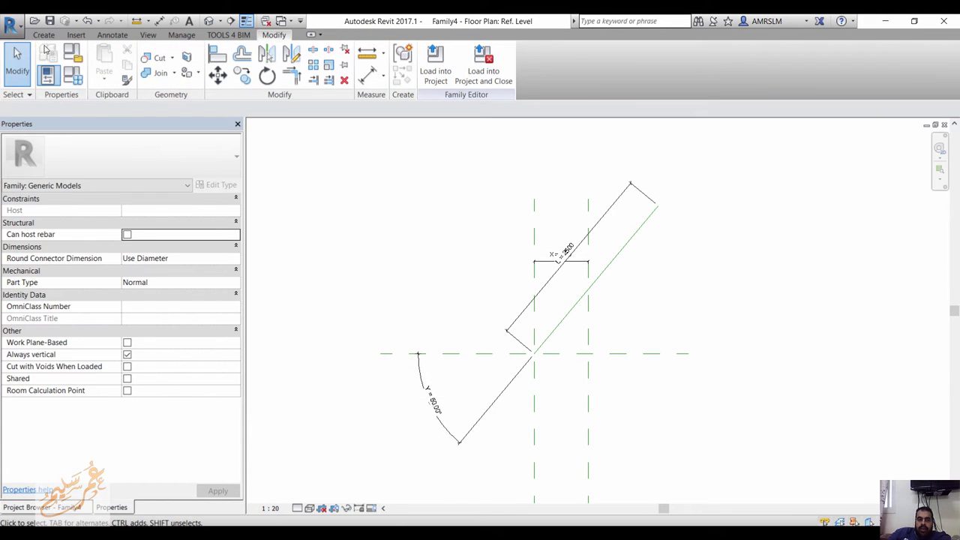
{"action": "left_click", "coordinate": [604, 274]}
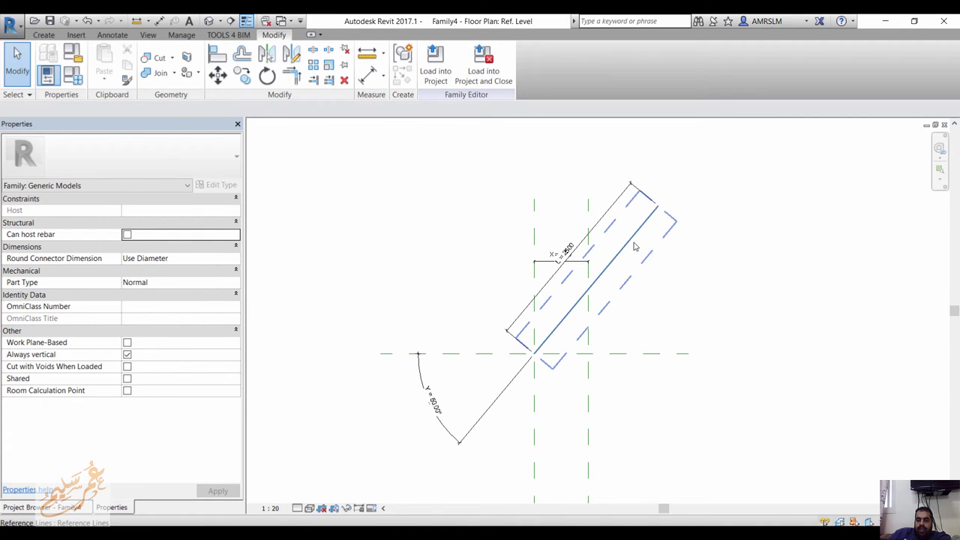
{"action": "left_click", "coordinate": [711, 298]}
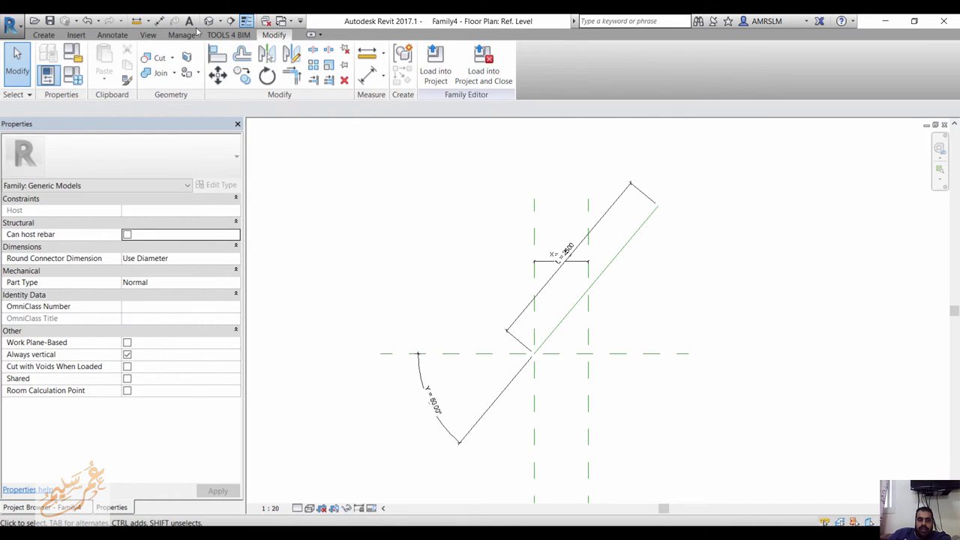
Place a section parallel to the angled reference line and go to its Section 1 view.
{"action": "left_click", "coordinate": [230, 20]}
{"action": "left_click", "coordinate": [468, 499]}
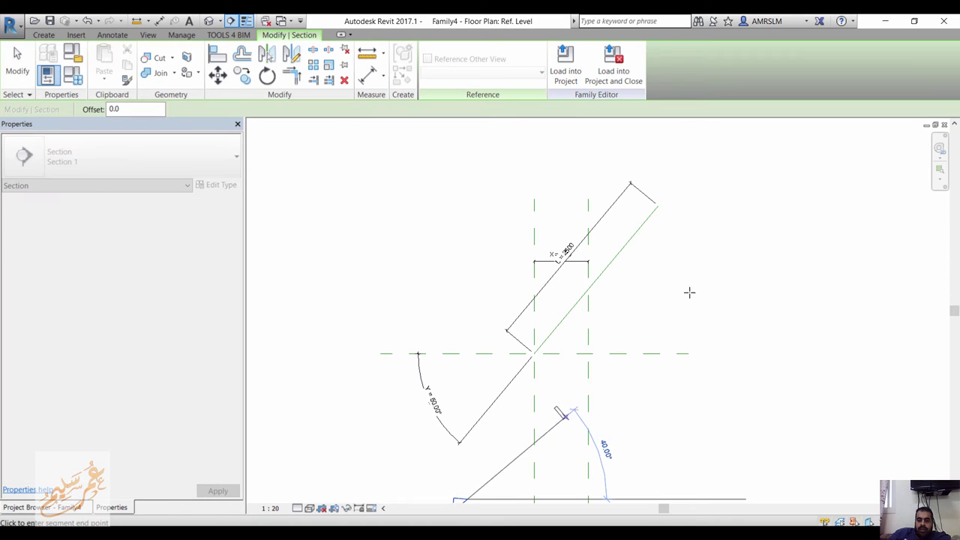
{"action": "left_click", "coordinate": [762, 145]}
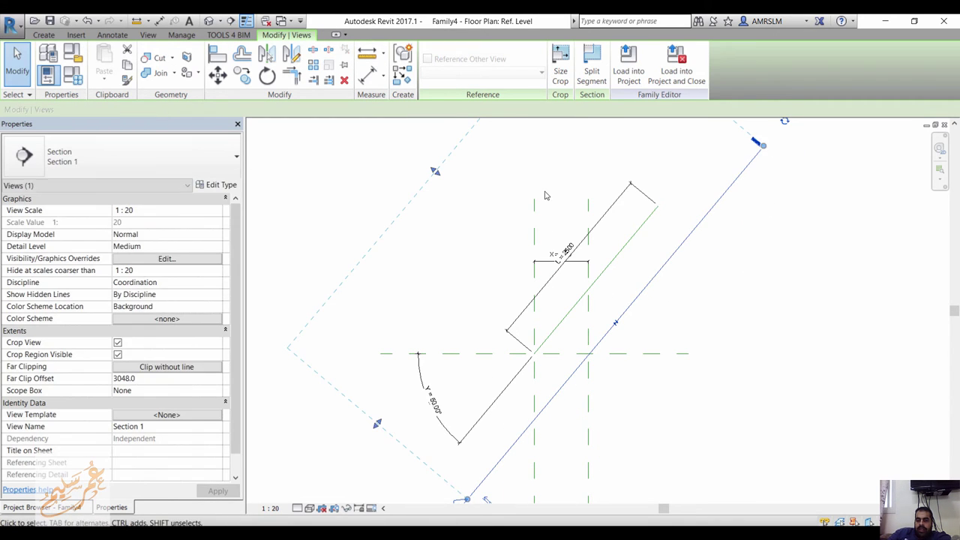
{"action": "right_click", "coordinate": [638, 295]}
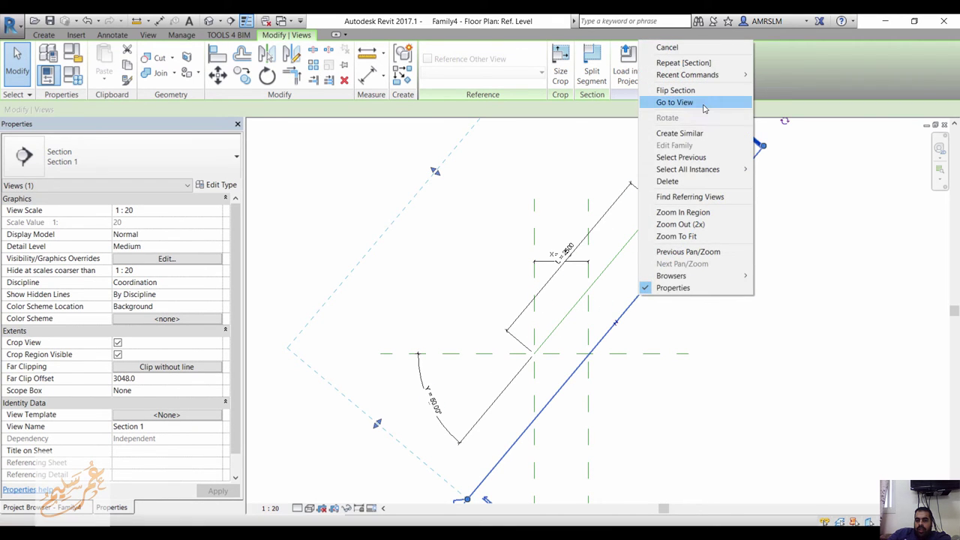
{"action": "left_click", "coordinate": [675, 102]}
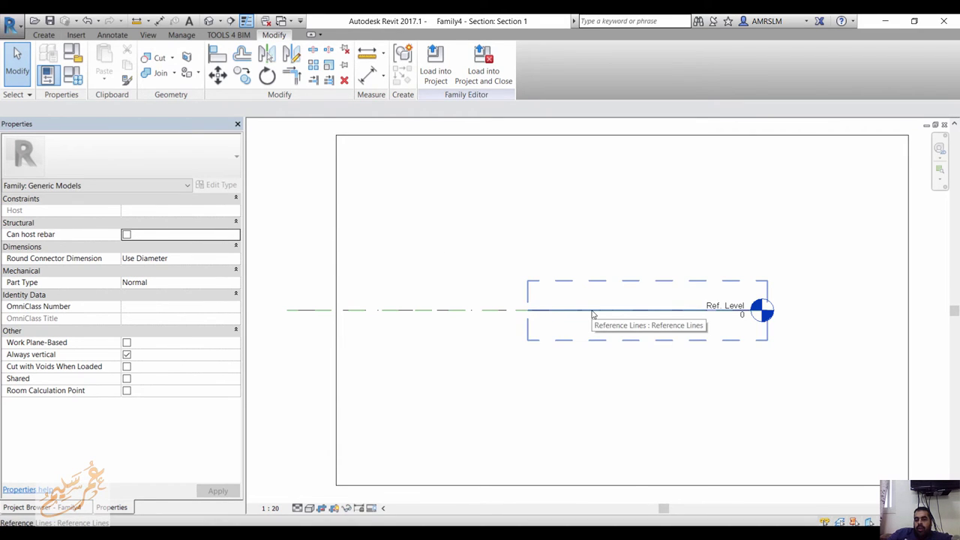
{"action": "left_click", "coordinate": [42, 35]}
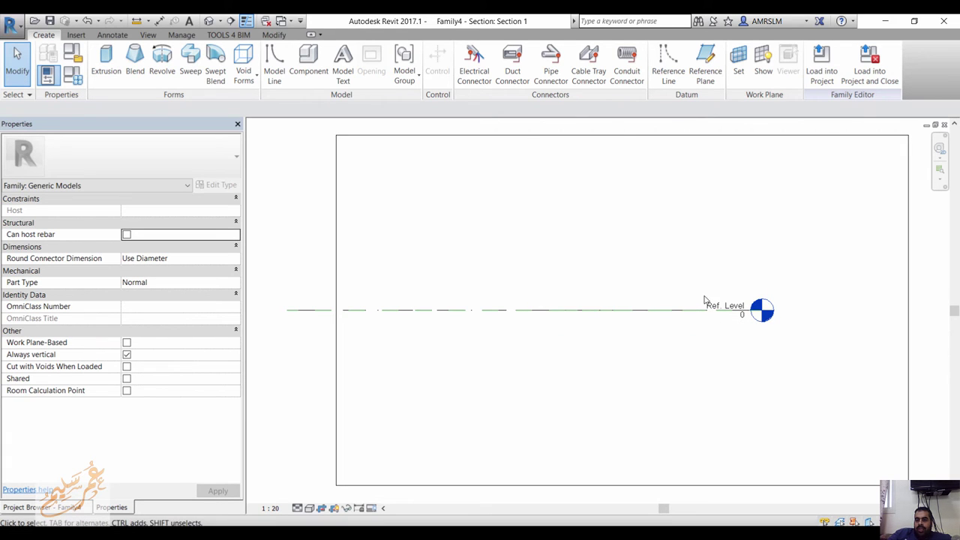
{"action": "left_click", "coordinate": [763, 62]}
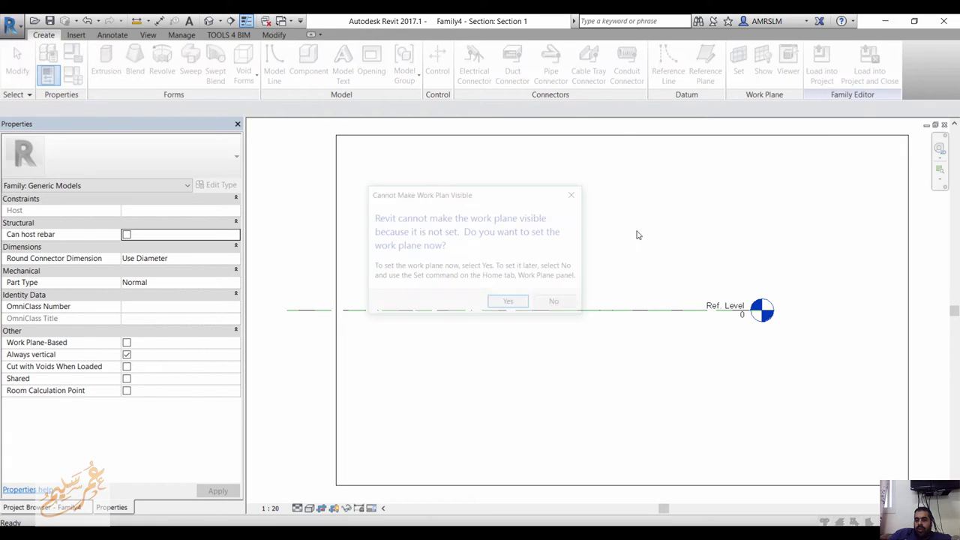
{"action": "left_click", "coordinate": [526, 303]}
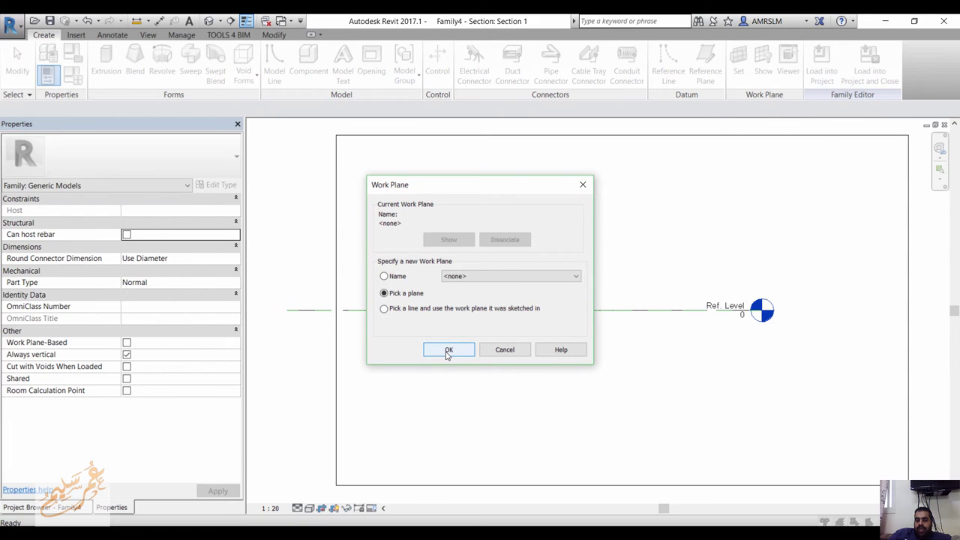
{"action": "left_click", "coordinate": [448, 351]}
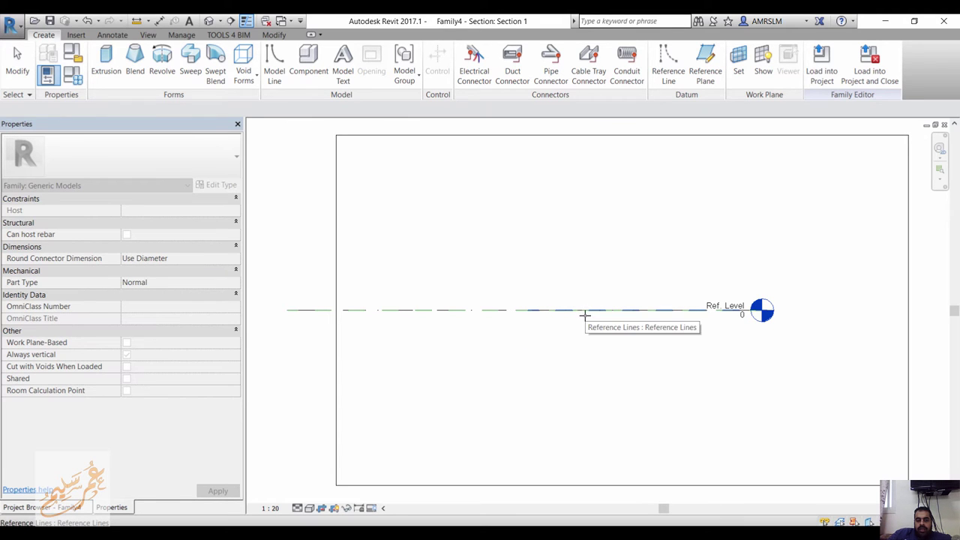
{"action": "left_click", "coordinate": [209, 21]}
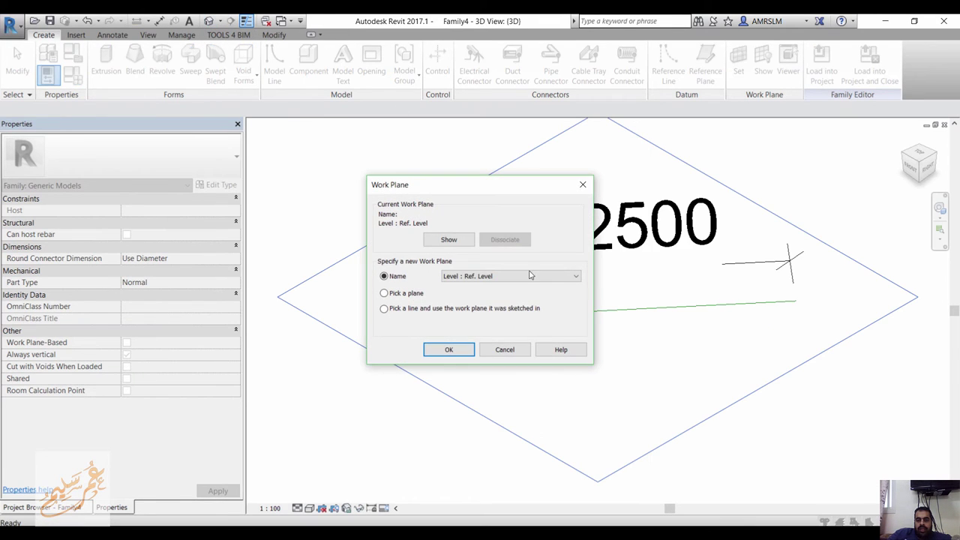
{"action": "left_click", "coordinate": [504, 349]}
{"action": "left_click", "coordinate": [651, 323]}
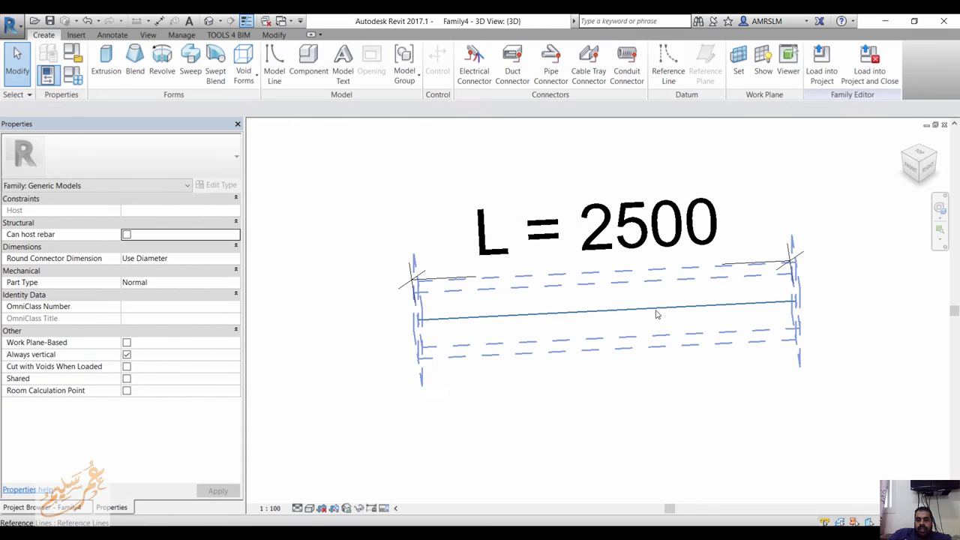
{"action": "mouse_move", "coordinate": [491, 398]}
{"action": "middle_mouse_down", "text": "shift"}
{"action": "mouse_move", "coordinate": [563, 373]}
{"action": "mouse_move", "coordinate": [601, 327]}
{"action": "mouse_move", "coordinate": [584, 349]}
{"action": "middle_mouse_up", "text": "shift"}
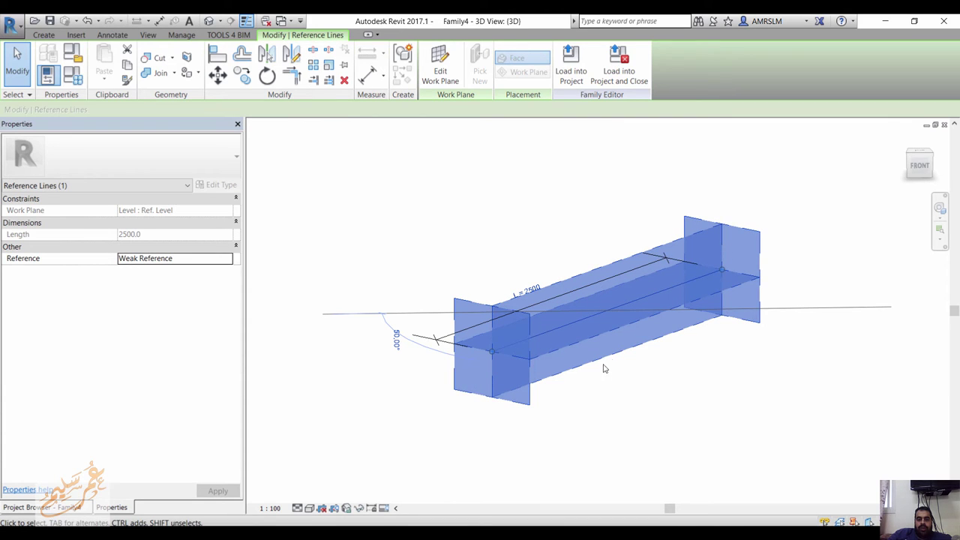
{"action": "left_click", "coordinate": [599, 423]}
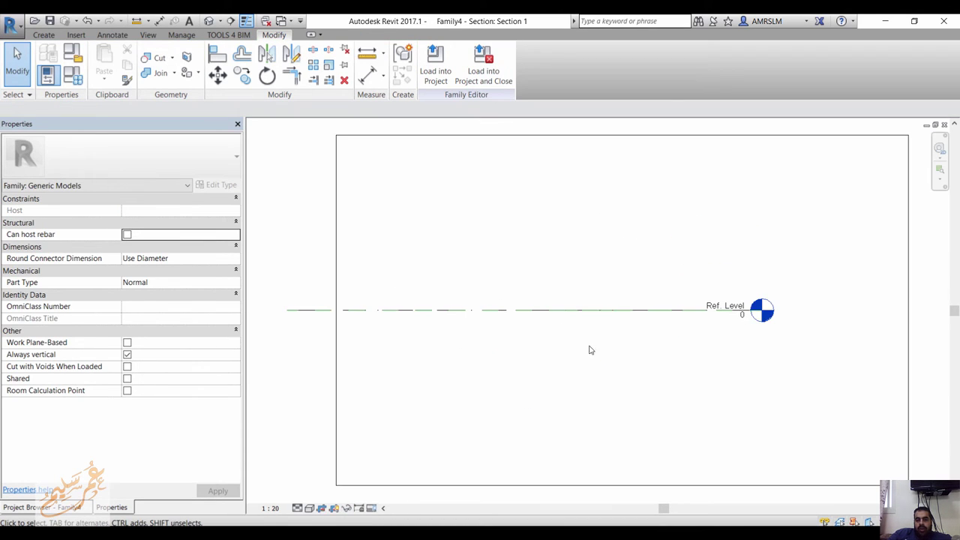
Pick the 2500 reference line's plane as the work plane in Section 1 and show its grid.
{"action": "left_click", "coordinate": [43, 34]}
{"action": "left_click", "coordinate": [738, 60]}
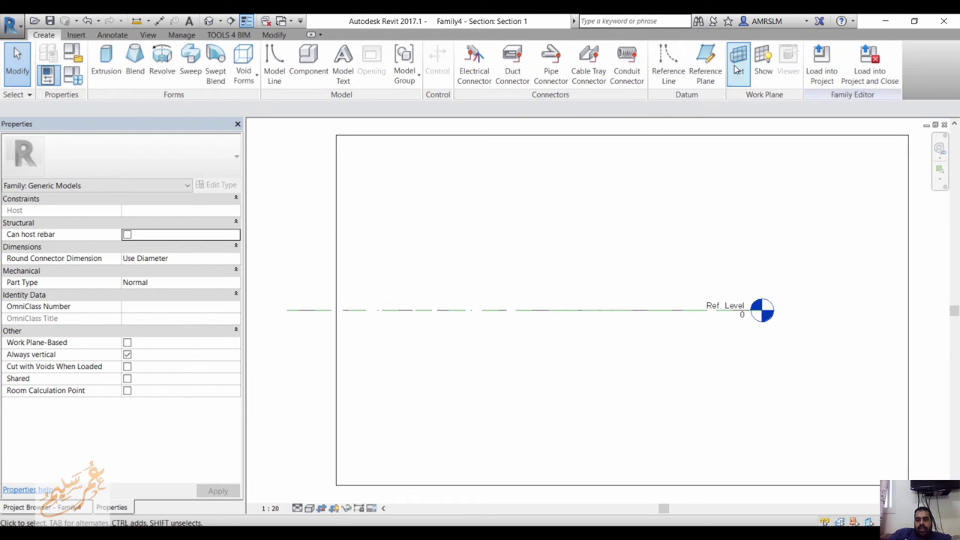
{"action": "left_click", "coordinate": [449, 350]}
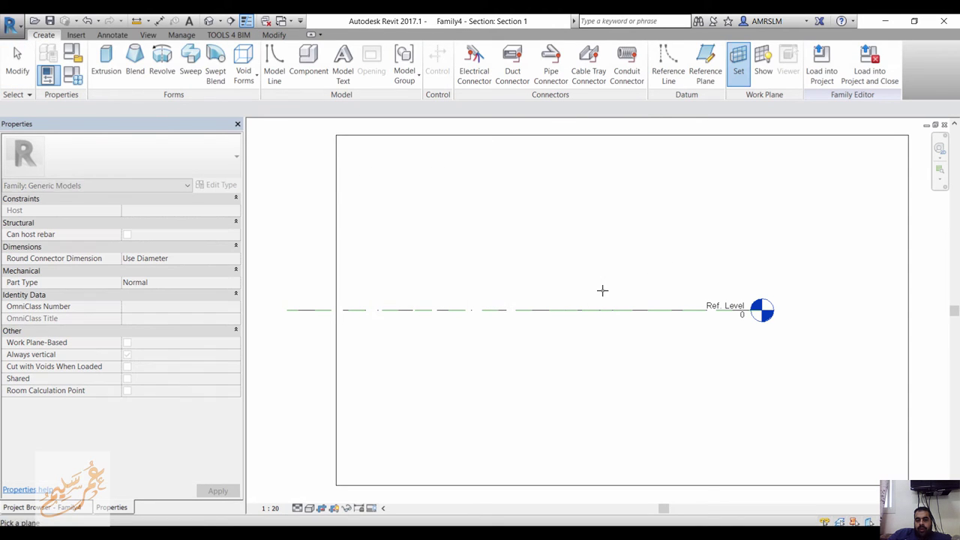
{"action": "left_click", "coordinate": [599, 309]}
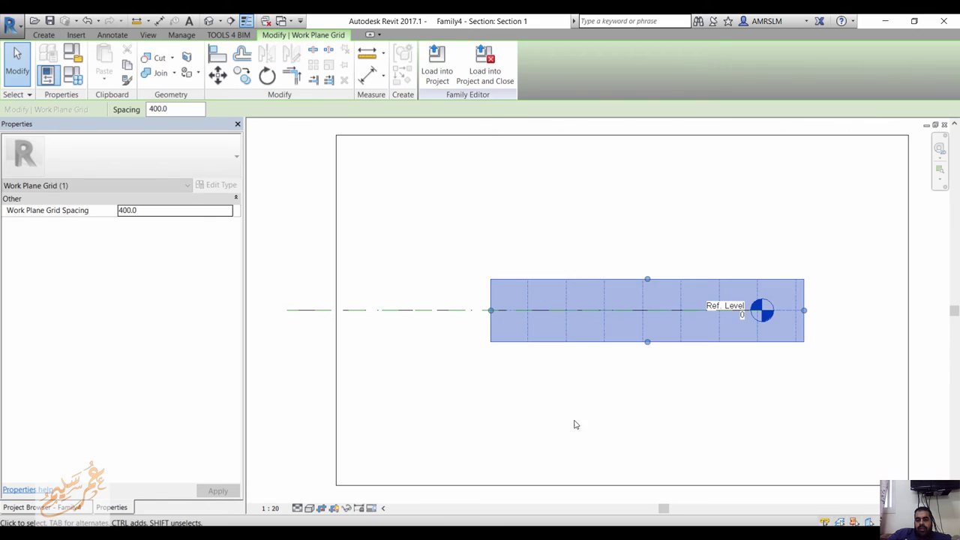
{"action": "left_click", "coordinate": [575, 437]}
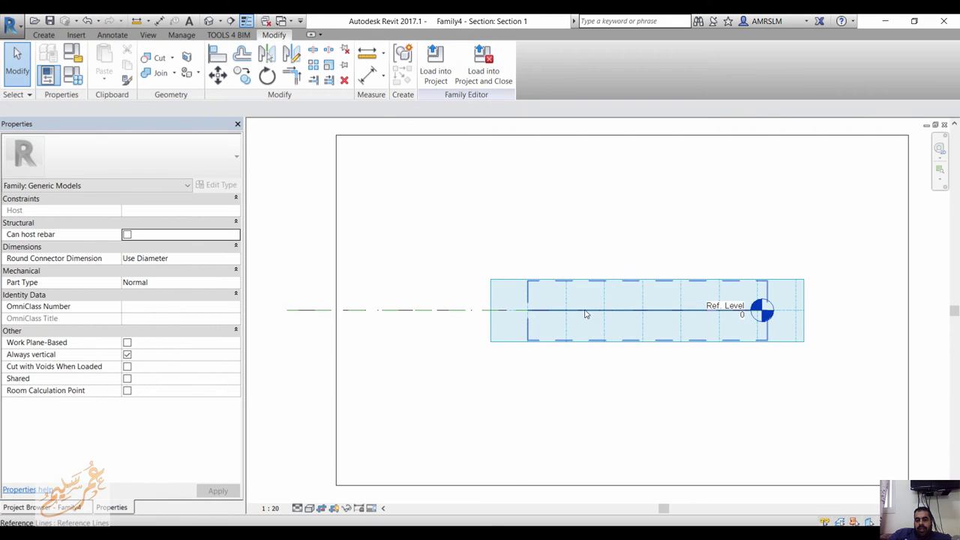
{"action": "left_click", "coordinate": [593, 318]}
{"action": "scroll", "coordinate": [774, 334], "scroll_direction": "up", "scroll_amount": 2}
{"action": "scroll", "coordinate": [785, 318], "scroll_direction": "up", "scroll_amount": 1}
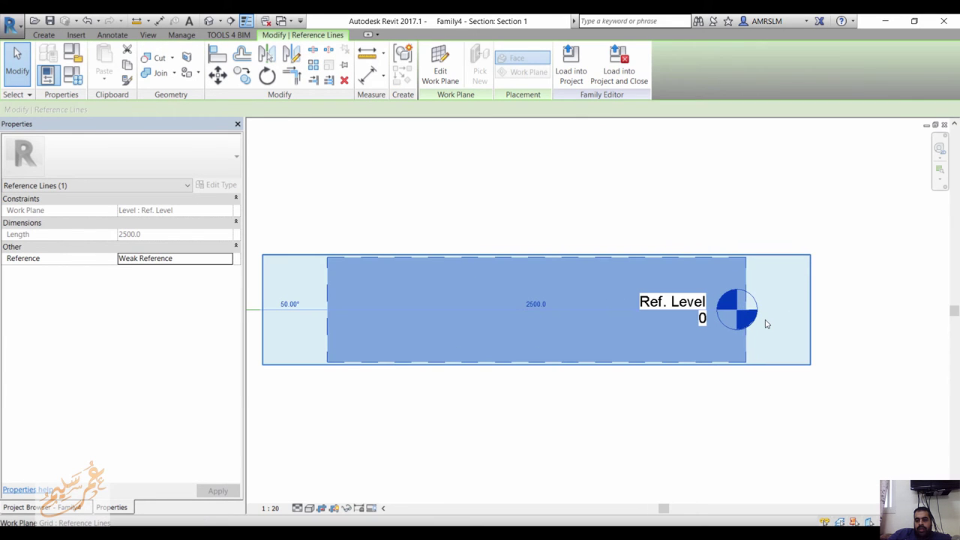
{"action": "scroll", "coordinate": [766, 319], "scroll_direction": "down", "scroll_amount": 1}
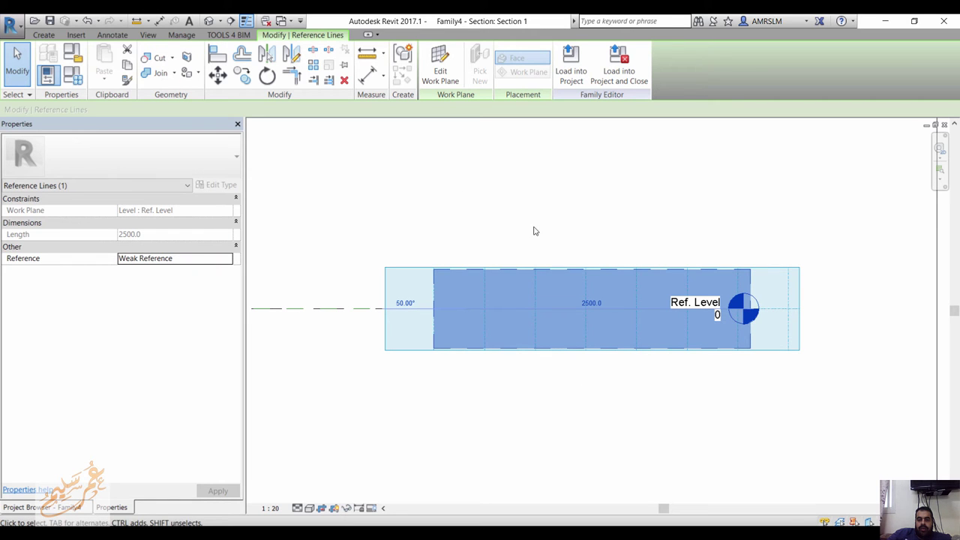
{"action": "left_click", "coordinate": [46, 34]}
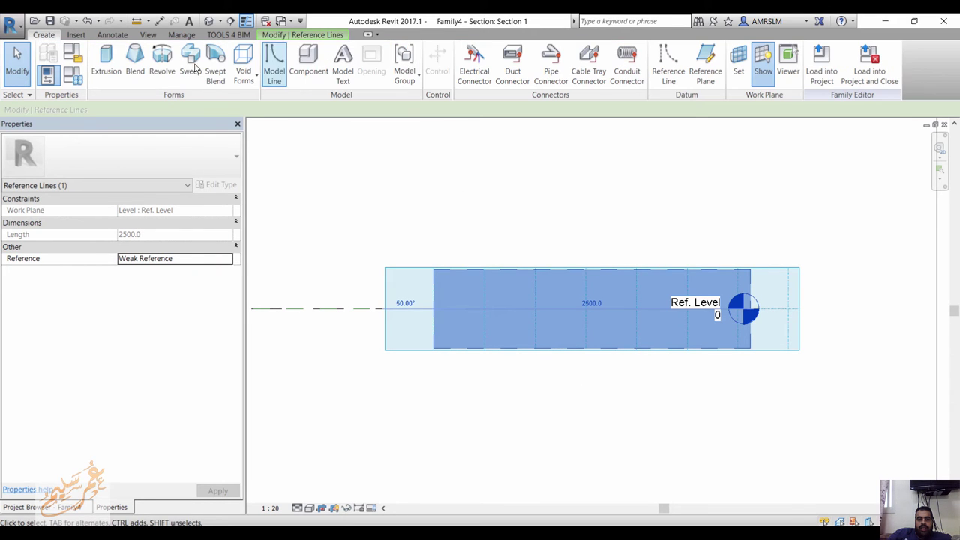
Sketch an extrusion rectangle from the reference line's left end to above the line.
{"action": "left_click", "coordinate": [105, 61]}
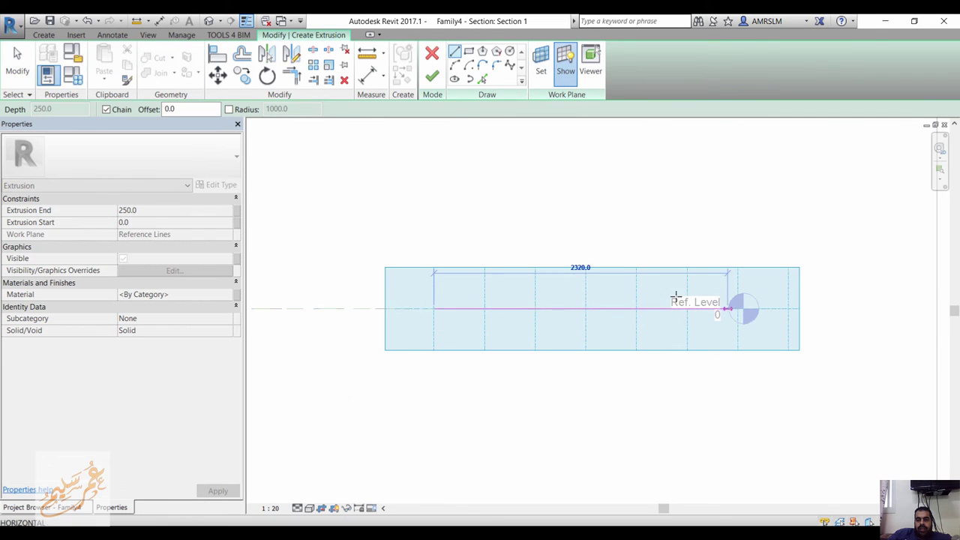
{"action": "left_click", "coordinate": [471, 51]}
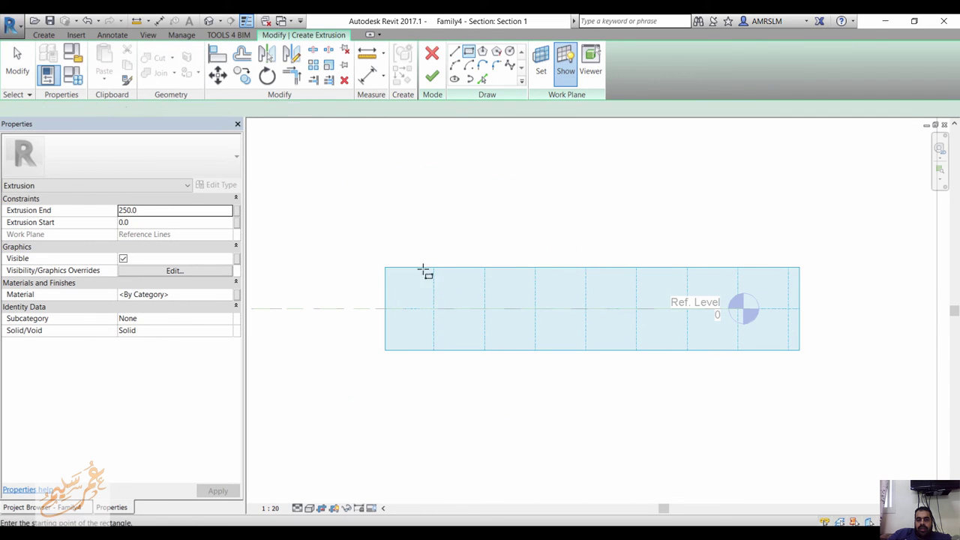
{"action": "left_click", "coordinate": [434, 308]}
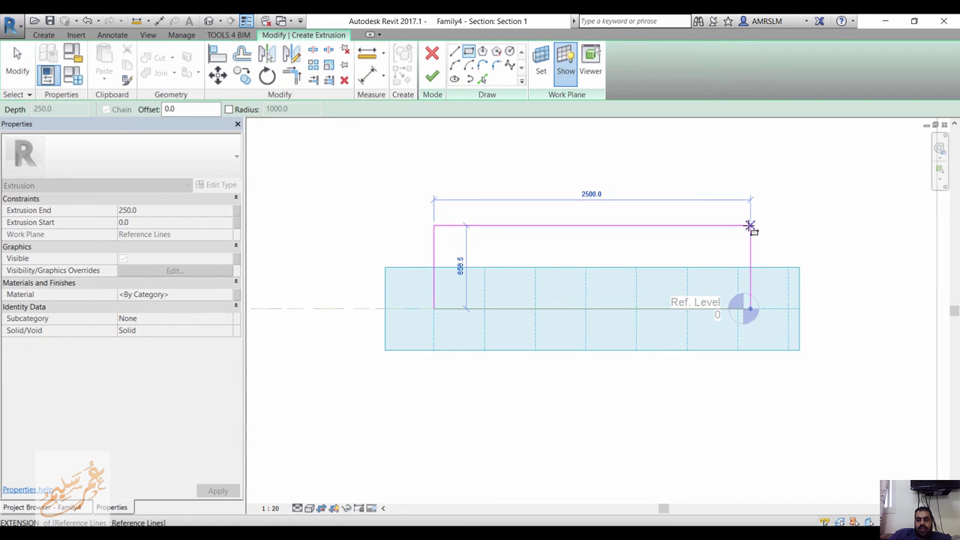
{"action": "left_click", "coordinate": [750, 225]}
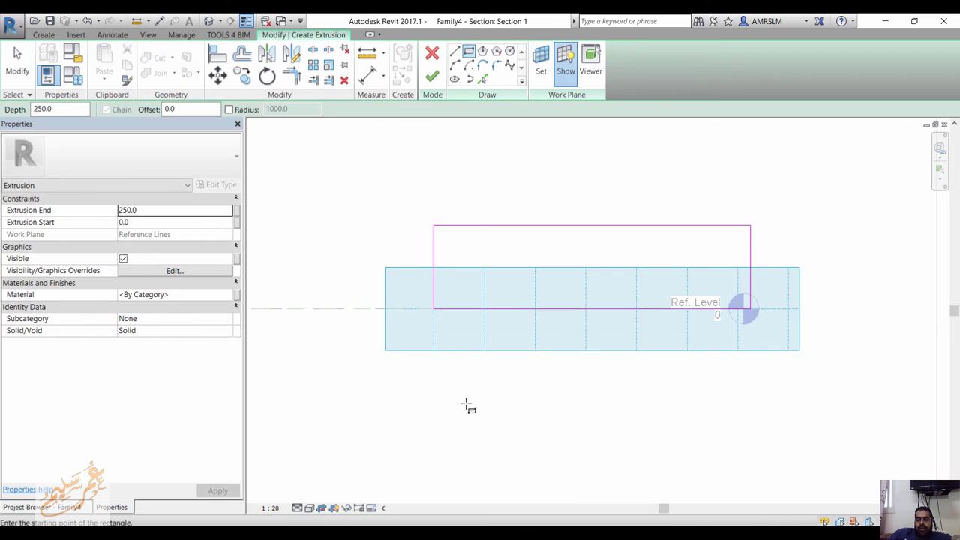
{"action": "key", "text": "Escape"}
Align the rectangle's left edge onto the reference line's end.
{"action": "scroll", "coordinate": [428, 398], "scroll_direction": "up", "scroll_amount": 3}
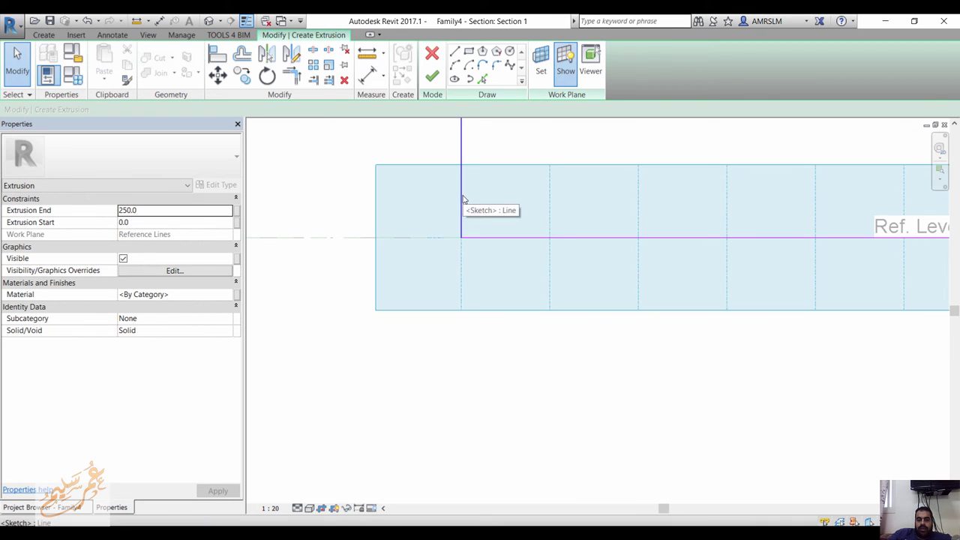
{"action": "left_click", "coordinate": [460, 197]}
{"action": "left_click_drag", "start_coordinate": [462, 193], "coordinate": [486, 192]}
{"action": "left_click", "coordinate": [487, 322]}
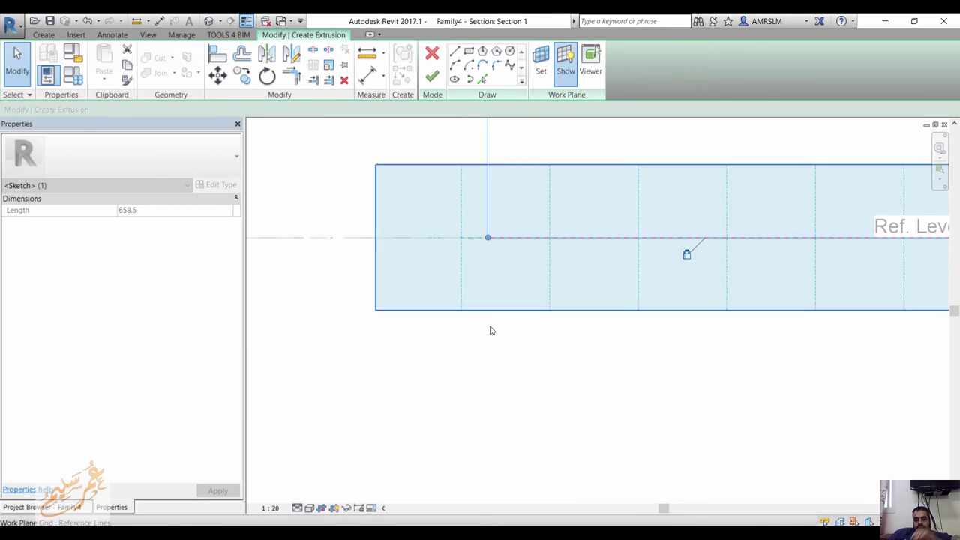
{"action": "key", "text": "a"}
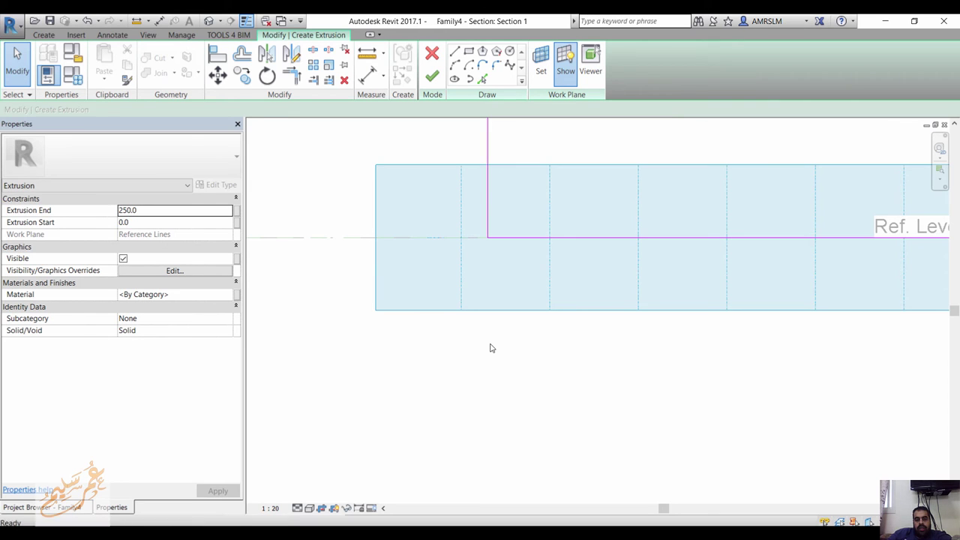
{"action": "key", "text": "l"}
{"action": "left_click", "coordinate": [462, 240]}
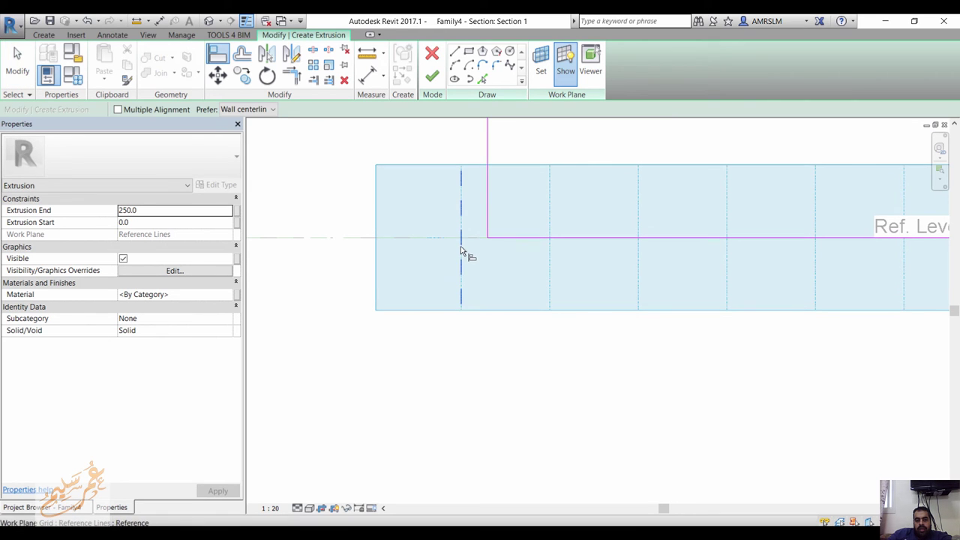
{"action": "left_click", "coordinate": [488, 217]}
{"action": "scroll", "coordinate": [503, 315], "scroll_direction": "down", "scroll_amount": 1}
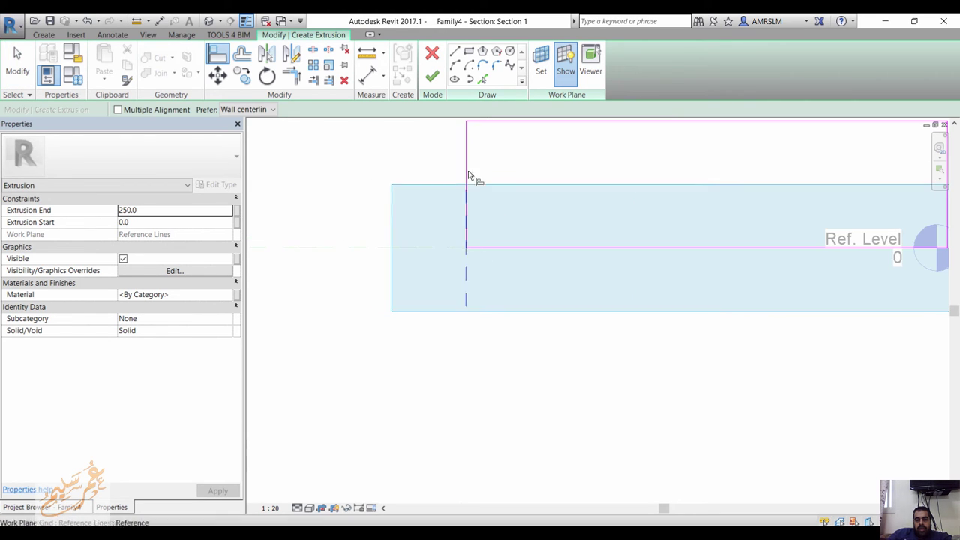
Finish the extrusion, make its 659 height dimension permanent, and return to the Ref. Level plan.
{"action": "left_click", "coordinate": [432, 75]}
{"action": "scroll", "coordinate": [424, 337], "scroll_direction": "down", "scroll_amount": 3}
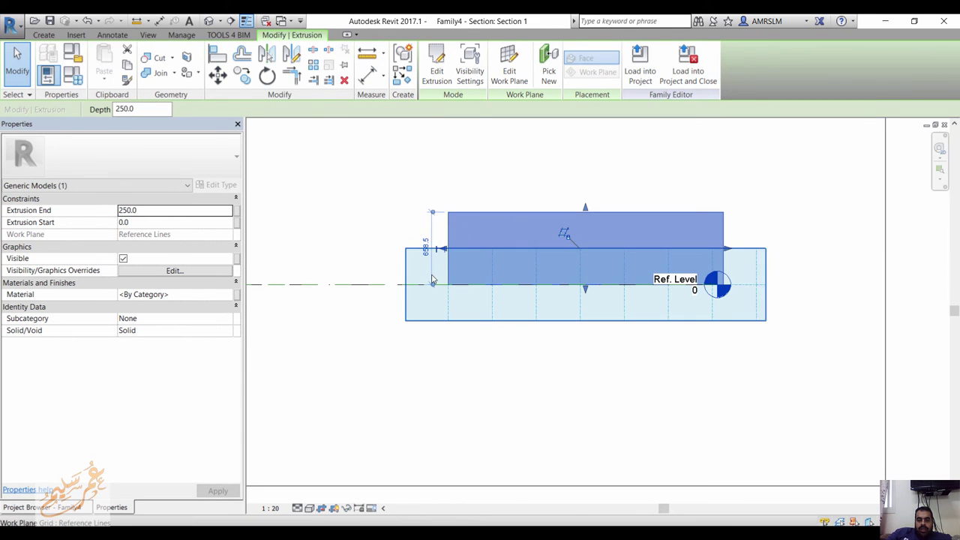
{"action": "left_click", "coordinate": [431, 233]}
{"action": "left_click", "coordinate": [452, 220]}
{"action": "scroll", "coordinate": [420, 224], "scroll_direction": "up", "scroll_amount": 2}
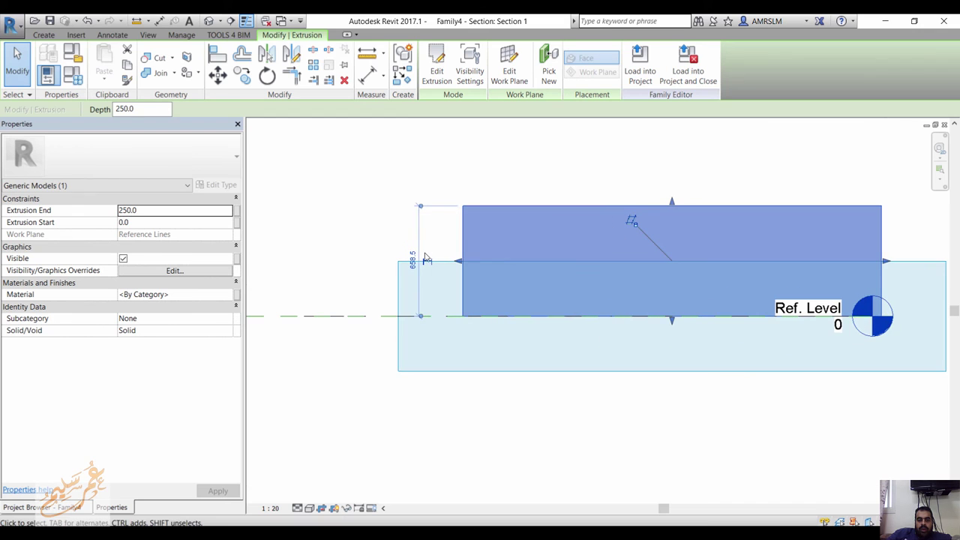
{"action": "left_click", "coordinate": [417, 264]}
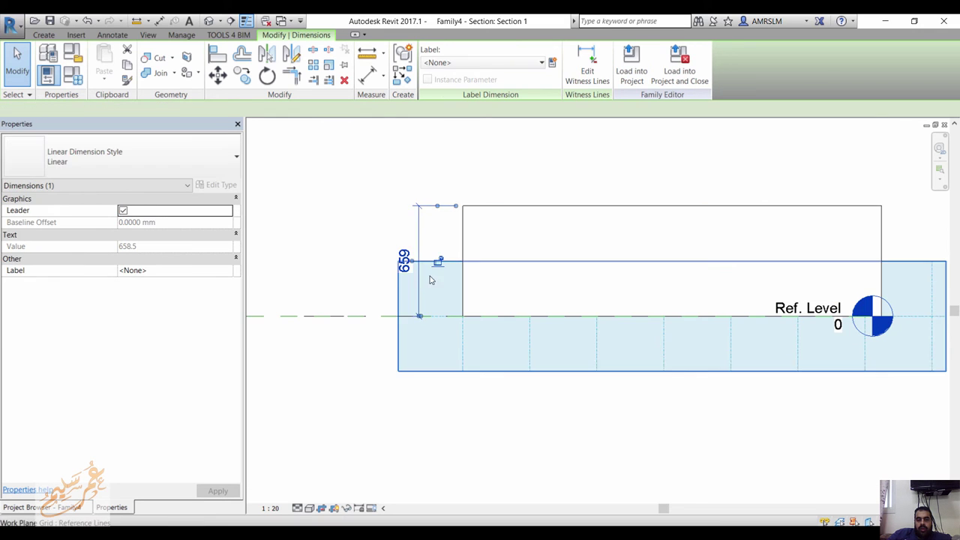
{"action": "left_click", "coordinate": [330, 291]}
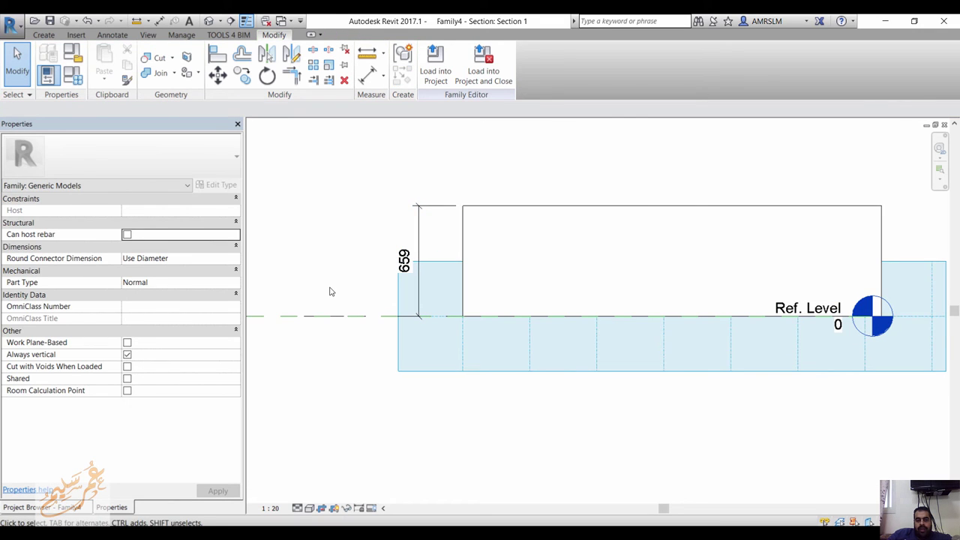
{"action": "key", "text": "ctrl+Tab"}
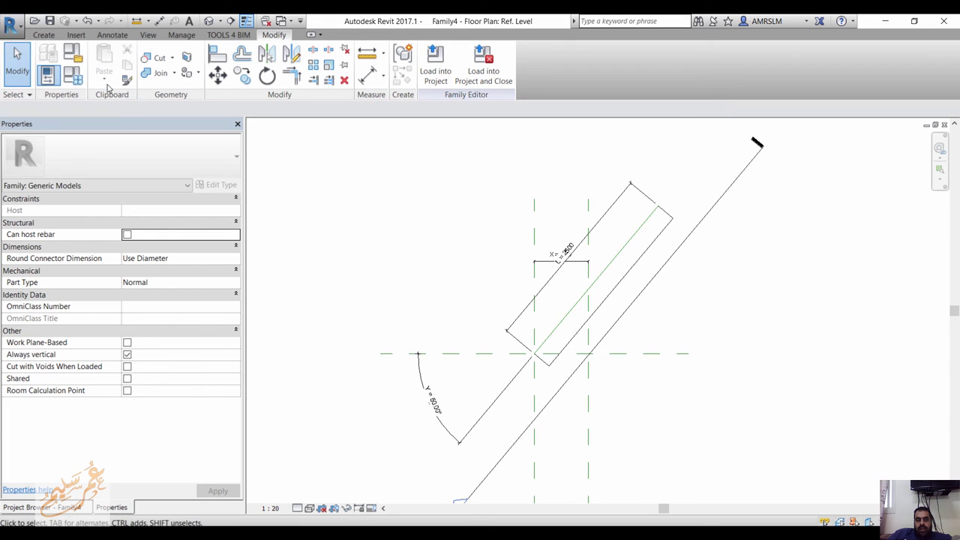
Flex the family length parameter L to 3500 in Family Types.
{"action": "left_click", "coordinate": [72, 75]}
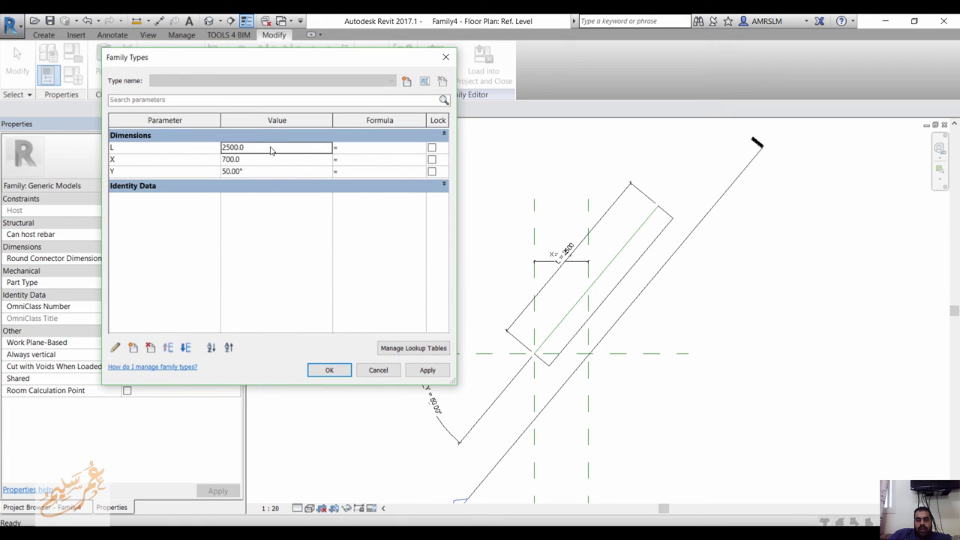
{"action": "left_click", "coordinate": [271, 150]}
{"action": "type", "text": "35"}
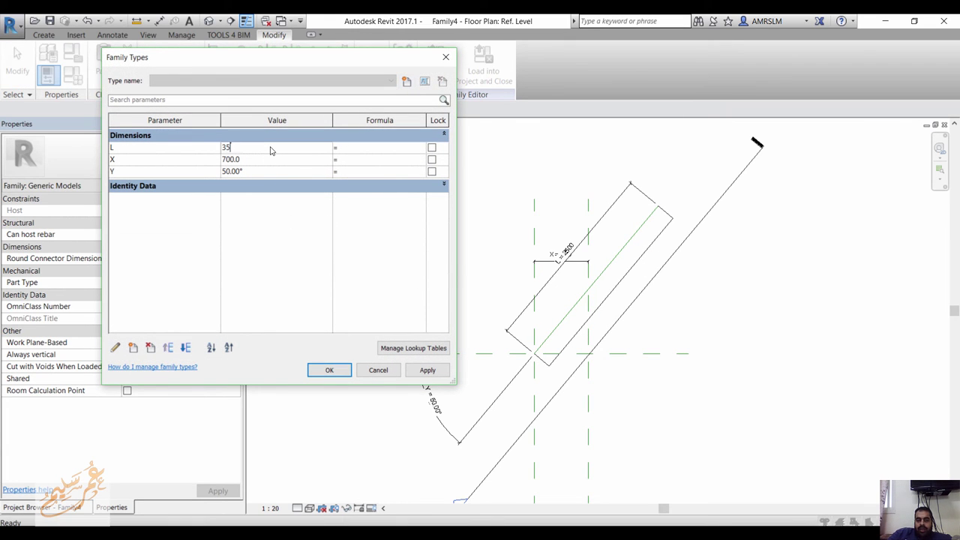
{"action": "left_click", "coordinate": [329, 371]}
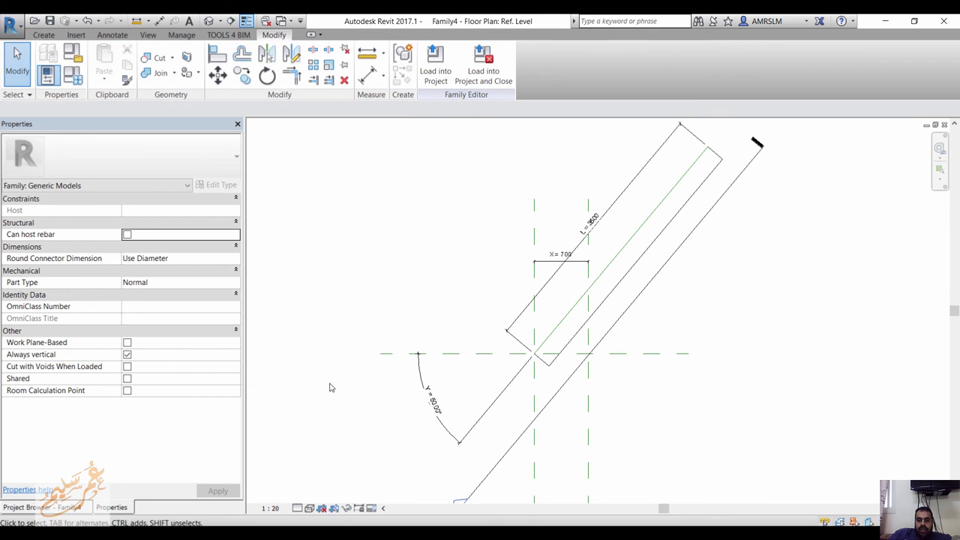
{"action": "left_click", "coordinate": [639, 267]}
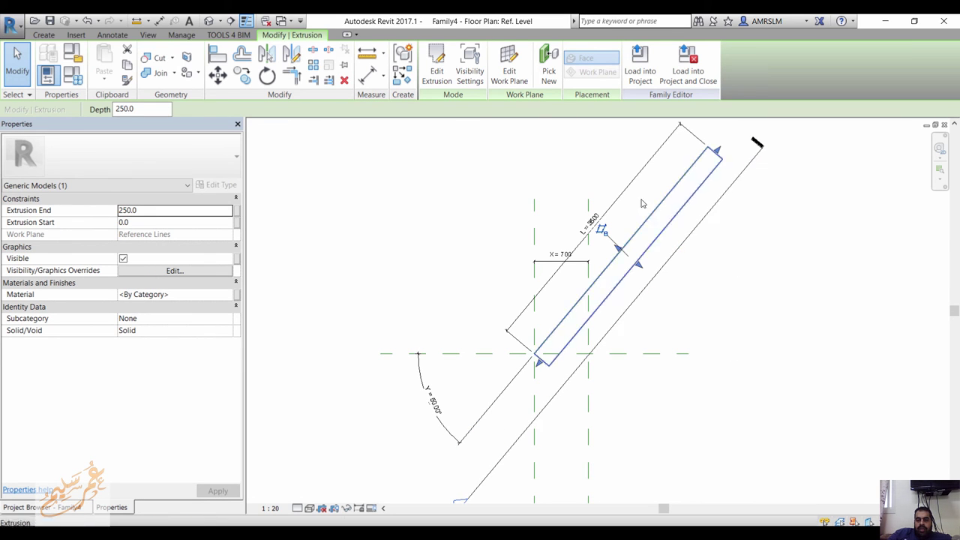
Flex the Y angle to 73°, then delete the selected extrusion.
{"action": "left_click", "coordinate": [72, 76]}
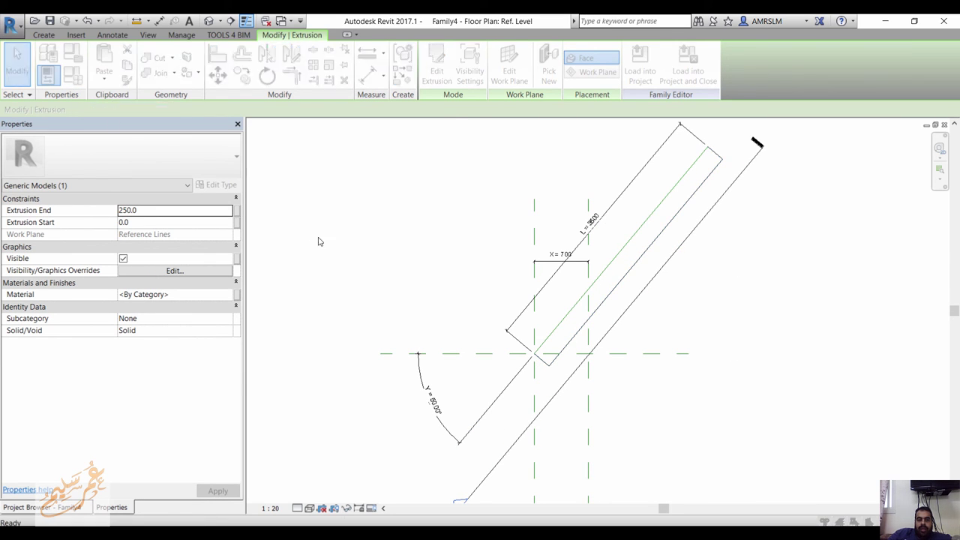
{"action": "left_click", "coordinate": [272, 172]}
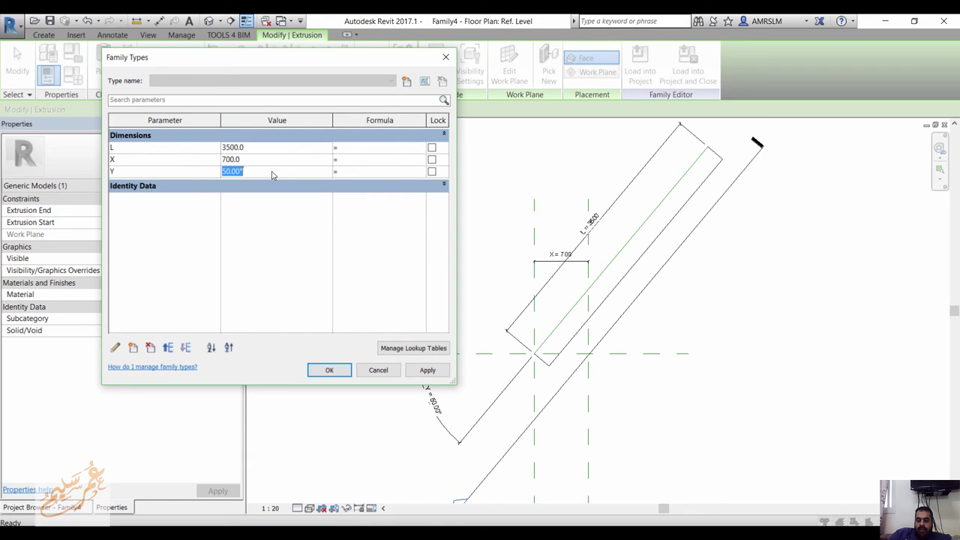
{"action": "type", "text": "73"}
{"action": "left_click", "coordinate": [329, 370]}
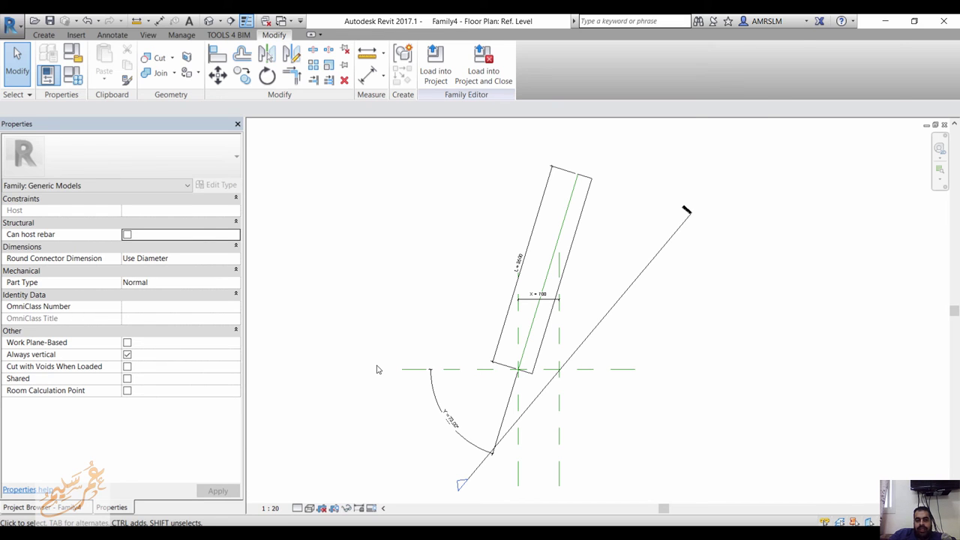
{"action": "key", "text": "Delete"}
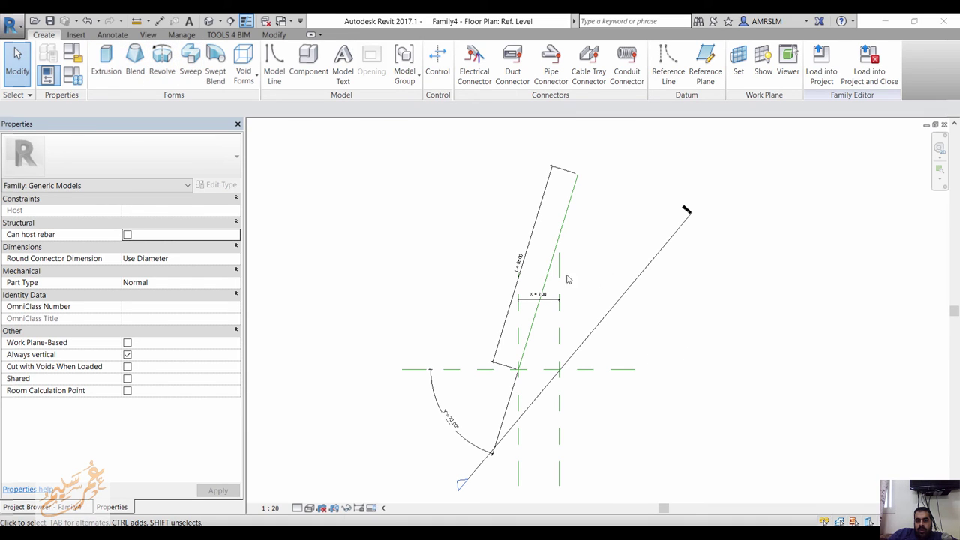
Sketch a sweep path arc from the reference line to the horizontal reference plane.
{"action": "left_click", "coordinate": [188, 72]}
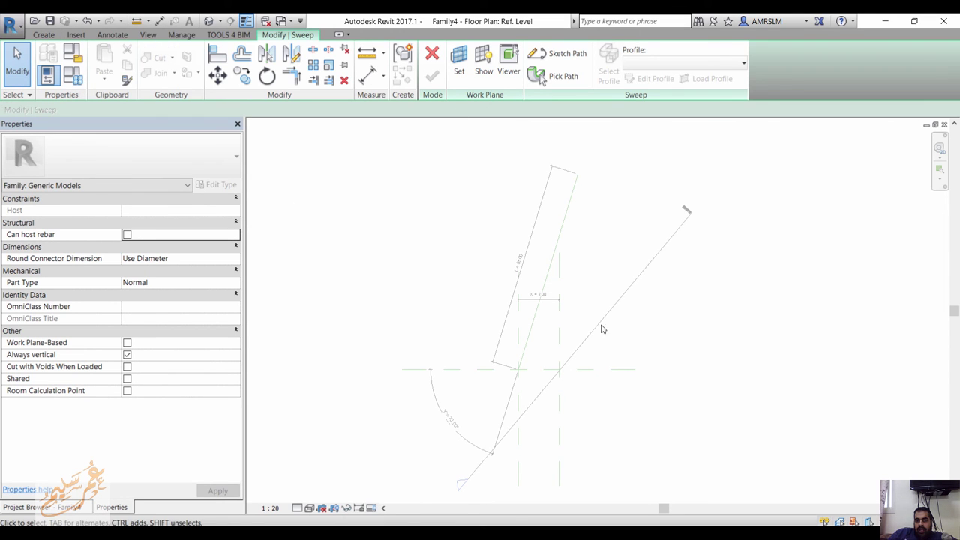
{"action": "left_click", "coordinate": [559, 54]}
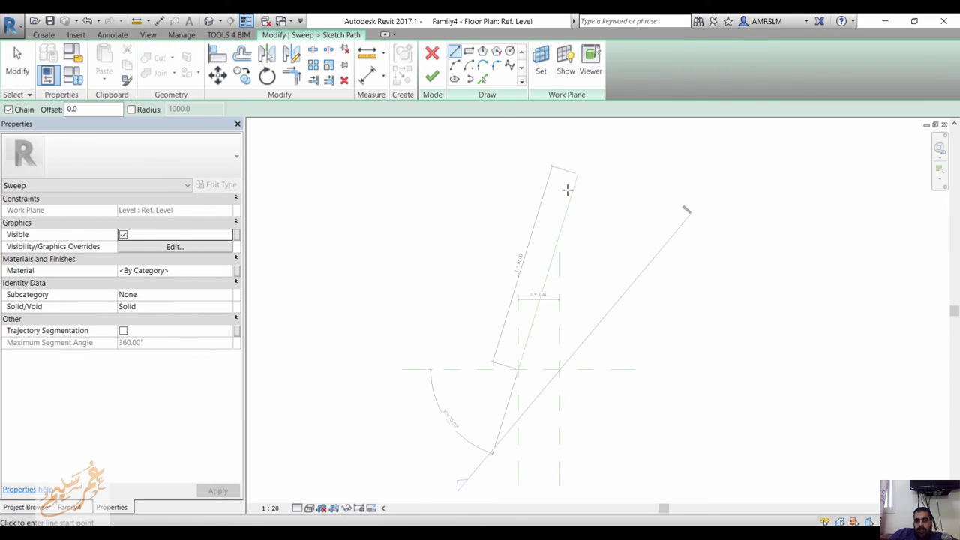
{"action": "left_click", "coordinate": [455, 65]}
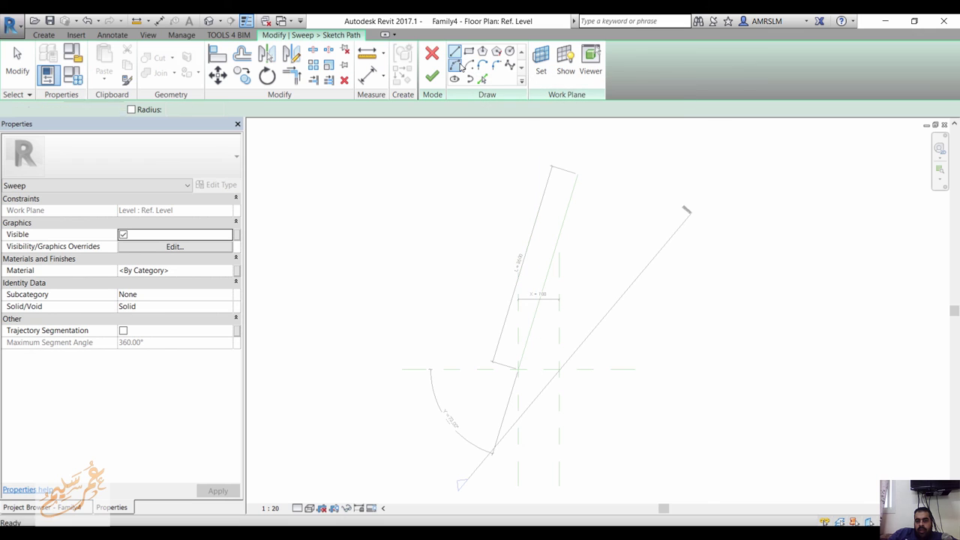
{"action": "left_click", "coordinate": [624, 369]}
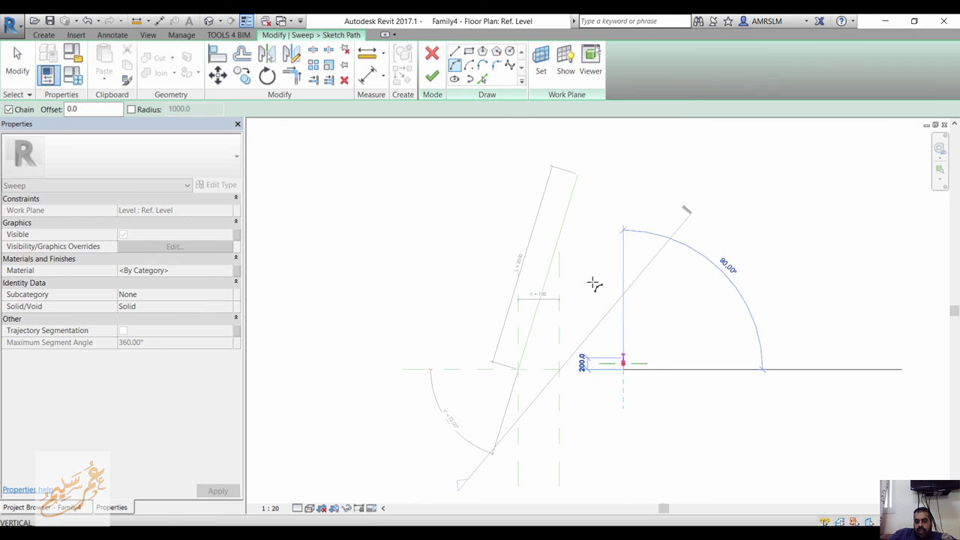
{"action": "left_click", "coordinate": [553, 259]}
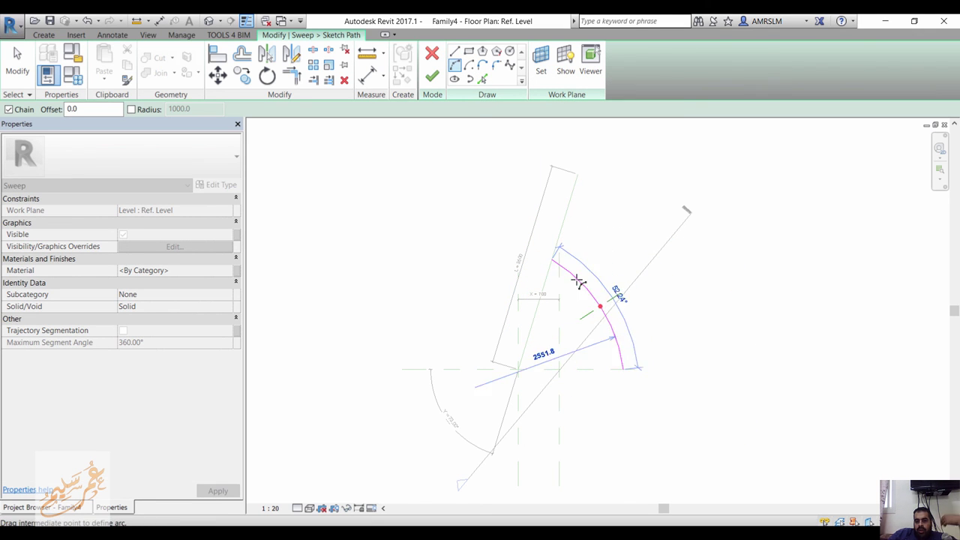
{"action": "left_click", "coordinate": [580, 283]}
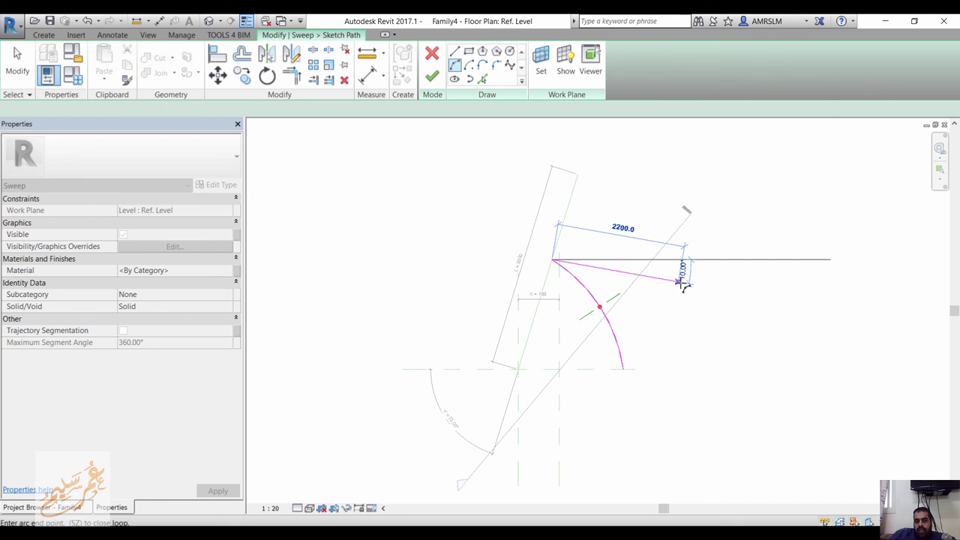
{"action": "key", "text": "Escape"}
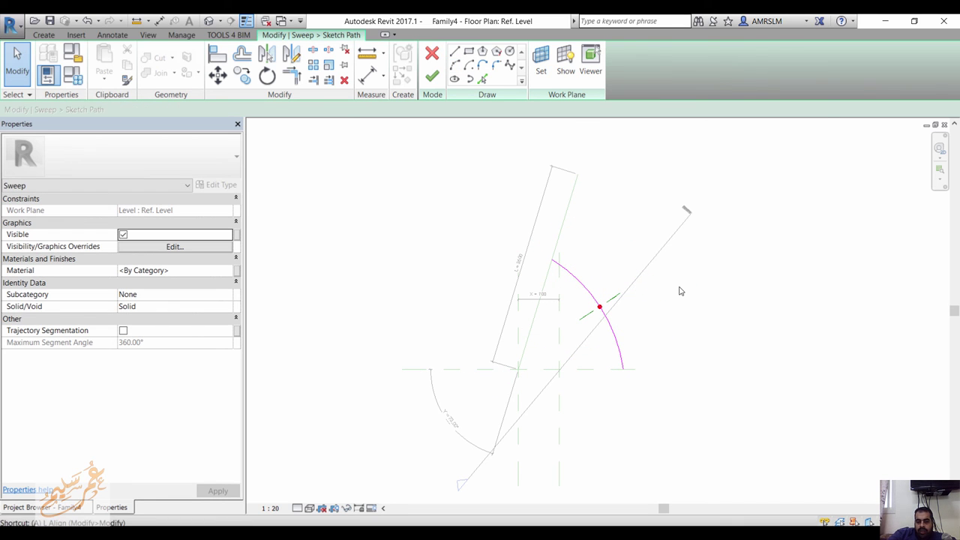
Align and lock the arc end to the horizontal plane, then finish the path.
{"action": "key", "text": "l"}
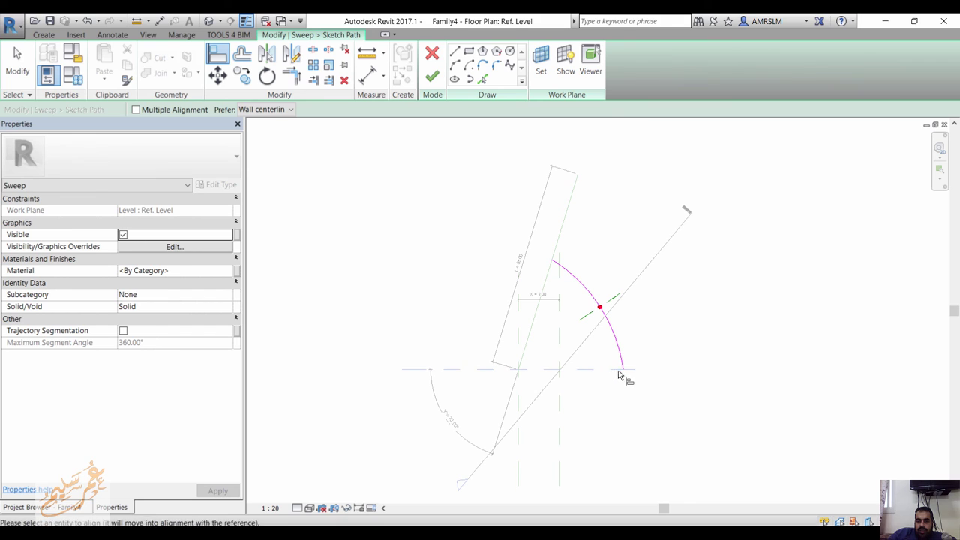
{"action": "left_click", "coordinate": [547, 280]}
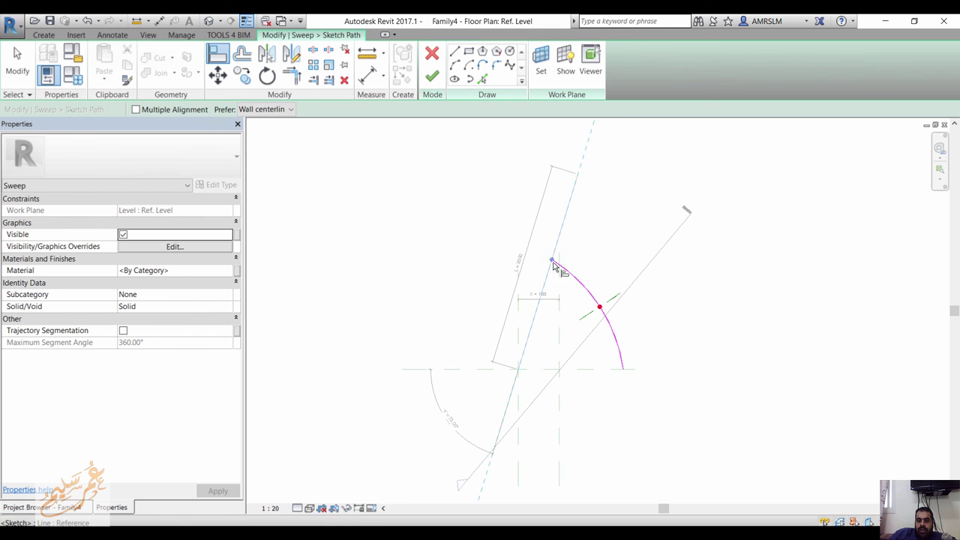
{"action": "left_click", "coordinate": [623, 373]}
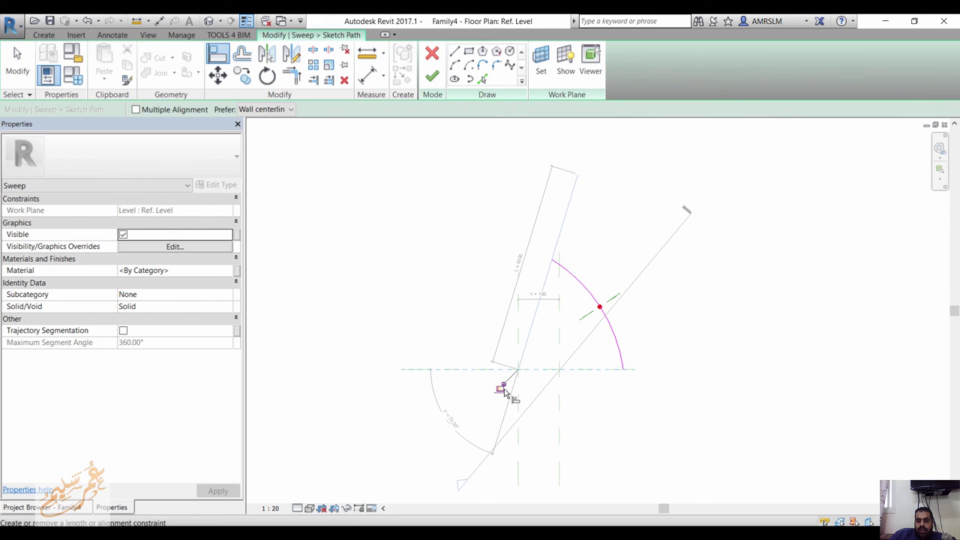
{"action": "left_click", "coordinate": [501, 387]}
{"action": "left_click", "coordinate": [635, 384]}
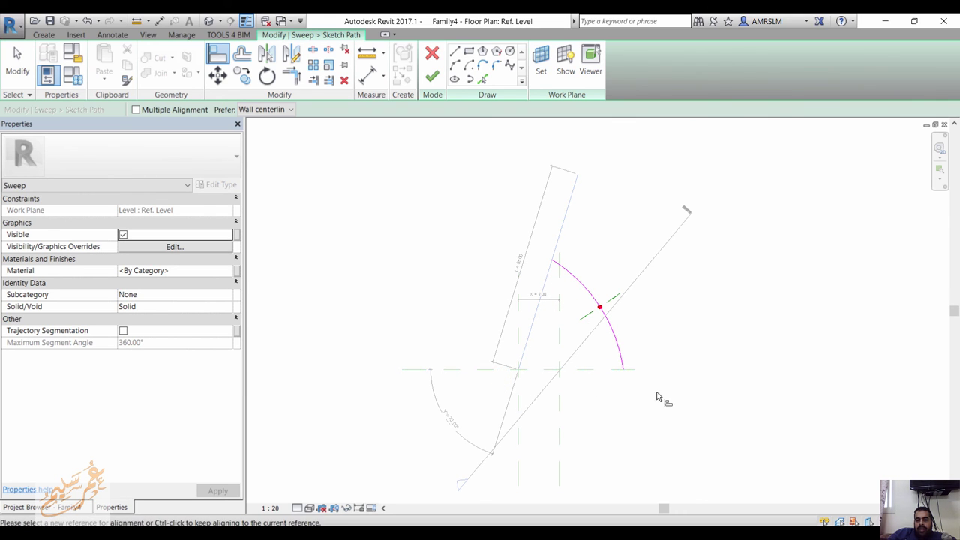
{"action": "left_click", "coordinate": [434, 78]}
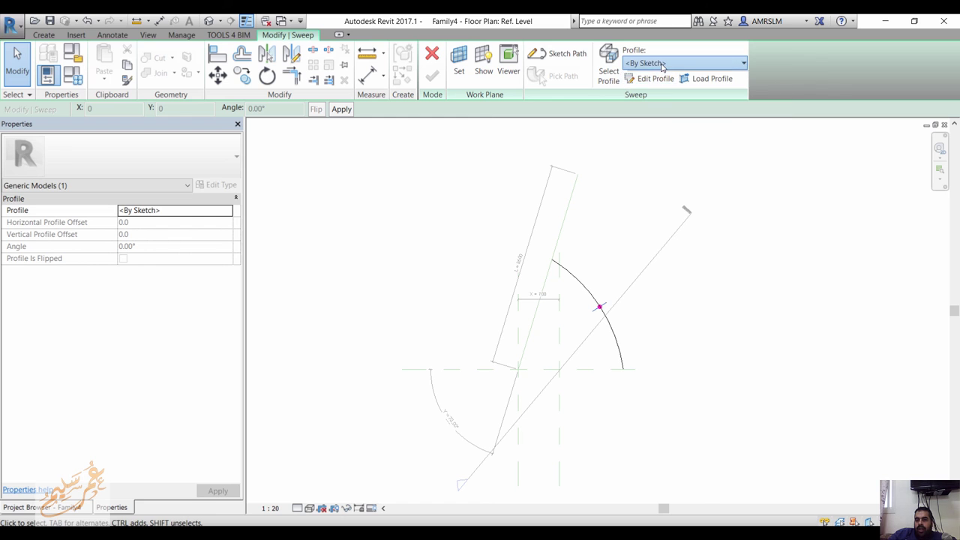
Keep a sketched profile and edit it in 3D View: View 1.
{"action": "left_click", "coordinate": [676, 63]}
{"action": "left_click", "coordinate": [660, 77]}
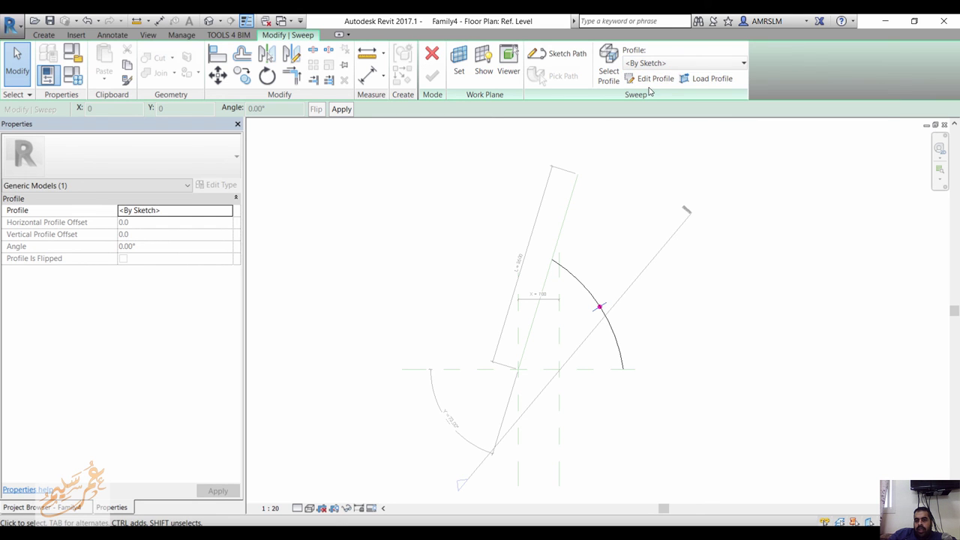
{"action": "left_click", "coordinate": [651, 80]}
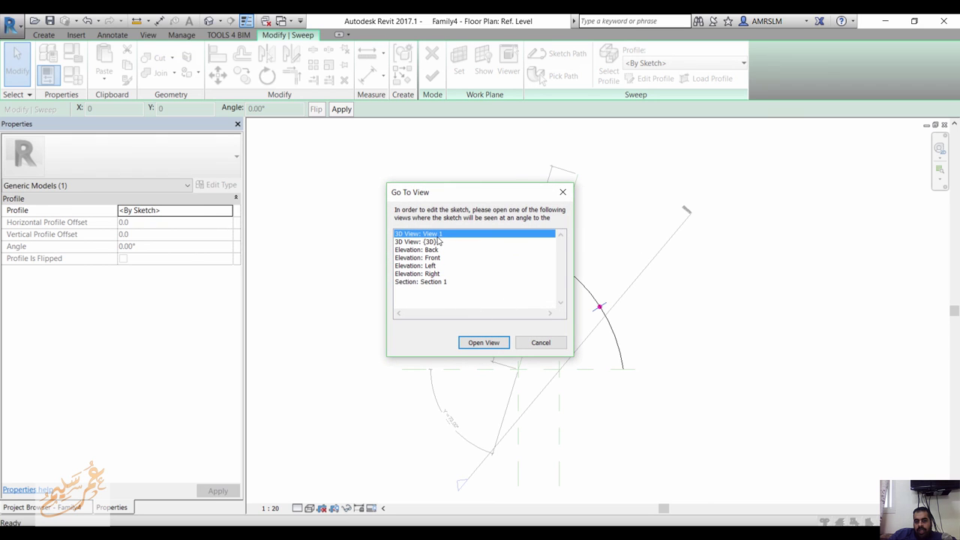
{"action": "left_click", "coordinate": [473, 345]}
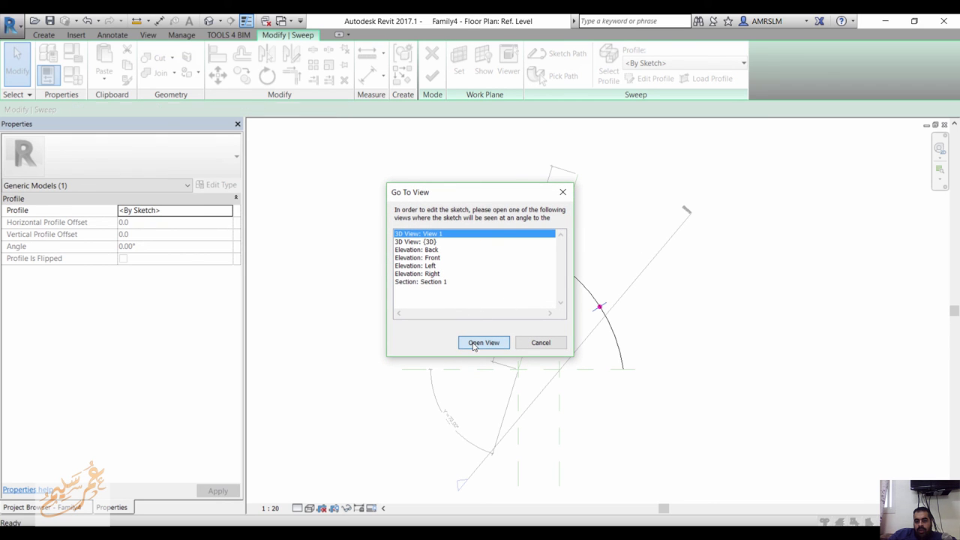
{"action": "left_click", "coordinate": [484, 346]}
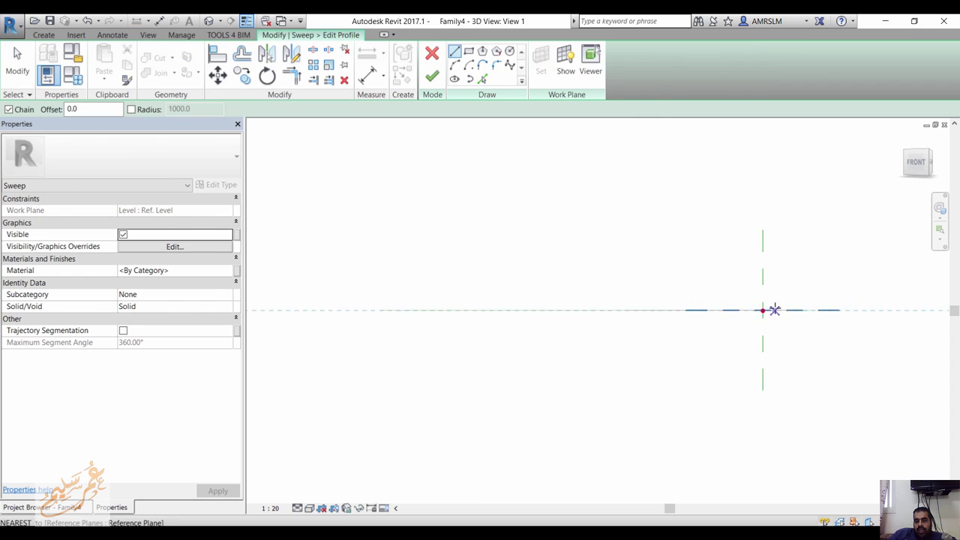
Draw a 6-sided hexagon profile at the plane intersection and finish the solid sweep.
{"action": "left_click", "coordinate": [496, 51]}
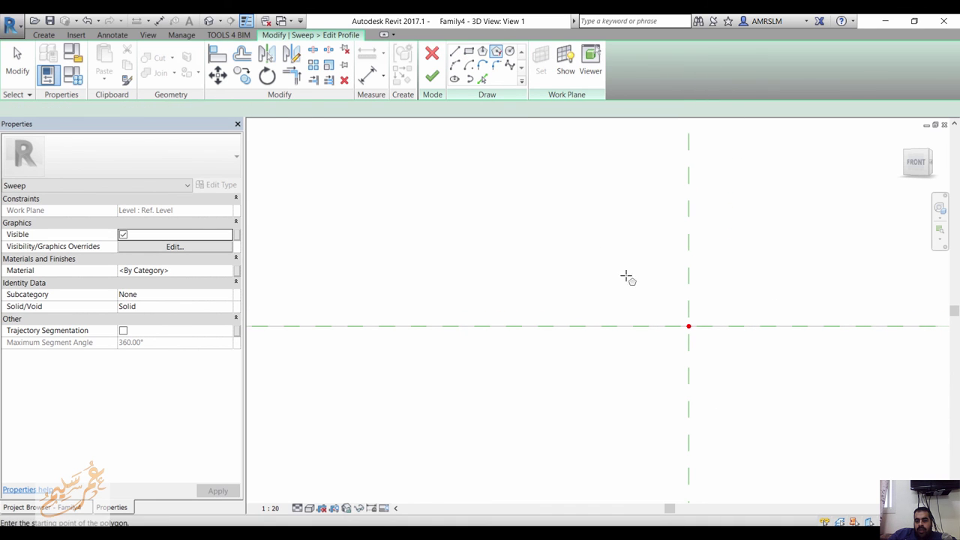
{"action": "left_click", "coordinate": [689, 327]}
{"action": "left_click", "coordinate": [699, 309]}
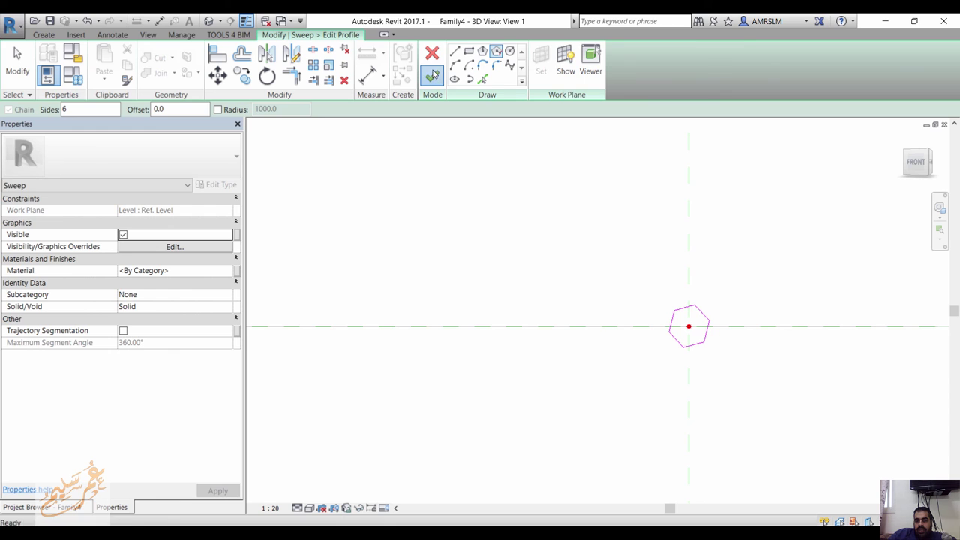
{"action": "left_click", "coordinate": [432, 74]}
{"action": "left_click", "coordinate": [434, 87]}
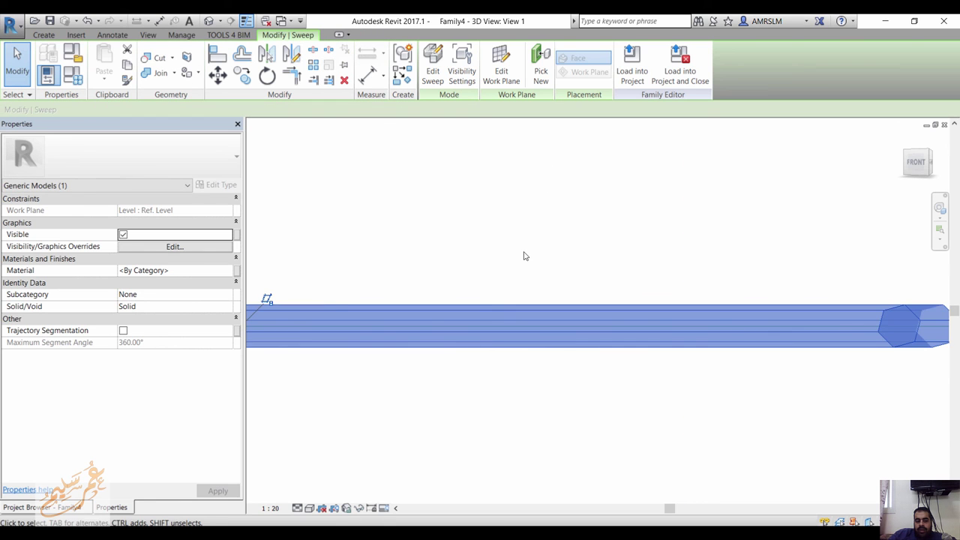
Switch back to the Ref. Level floor plan and zoom and pan to frame the arc sweep.
{"action": "key", "text": "ctrl+Tab"}
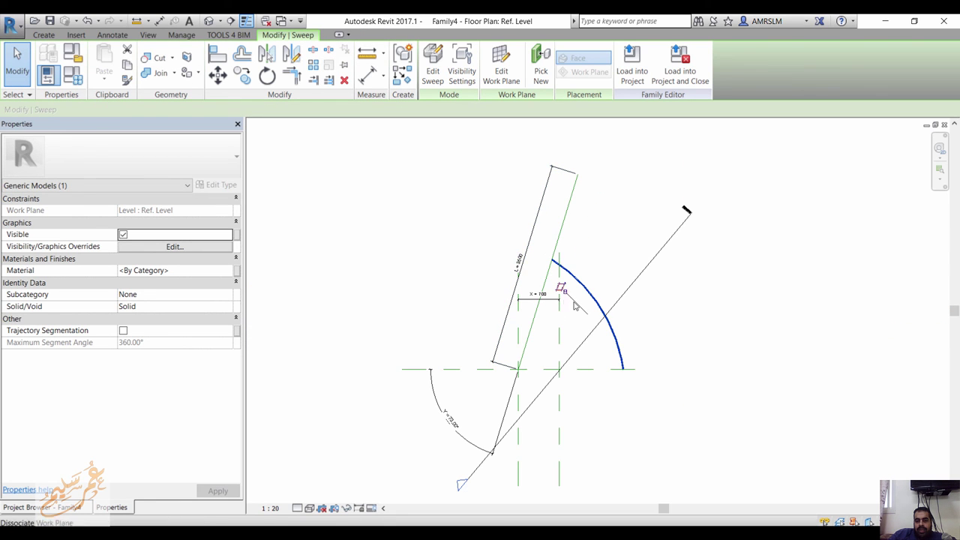
{"action": "scroll", "coordinate": [498, 217], "scroll_direction": "up", "scroll_amount": 3}
{"action": "scroll", "coordinate": [424, 183], "scroll_direction": "up", "scroll_amount": 2}
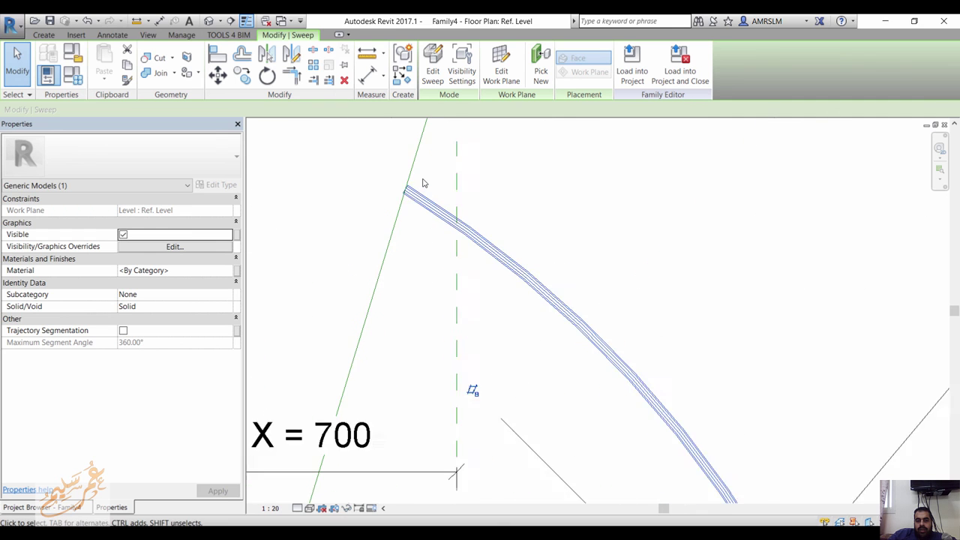
{"action": "scroll", "coordinate": [437, 184], "scroll_direction": "up", "scroll_amount": 2}
{"action": "scroll", "coordinate": [439, 184], "scroll_direction": "down", "scroll_amount": 2}
{"action": "scroll", "coordinate": [570, 221], "scroll_direction": "down", "scroll_amount": 2}
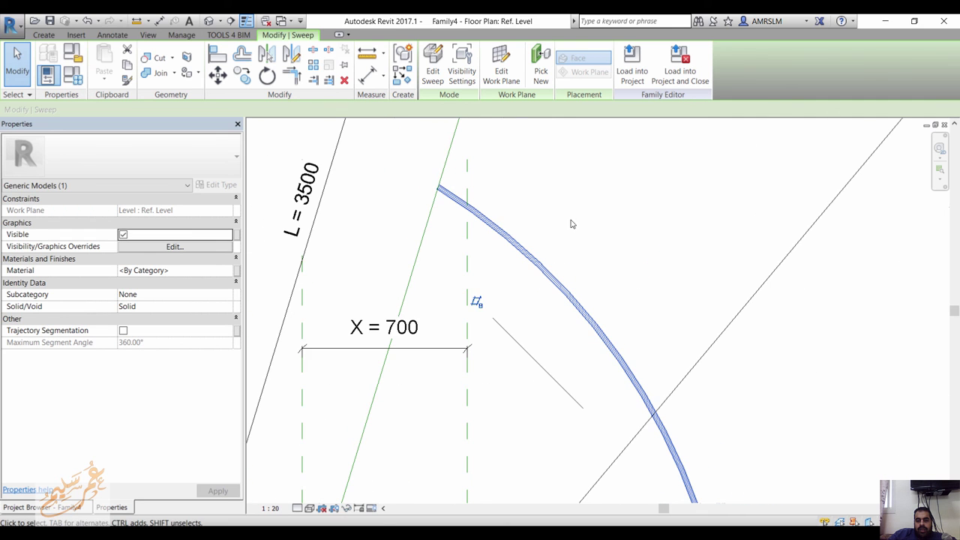
{"action": "middle_click_drag", "start_coordinate": [643, 332], "coordinate": [644, 308]}
{"action": "scroll", "coordinate": [644, 308], "scroll_direction": "down", "scroll_amount": 2}
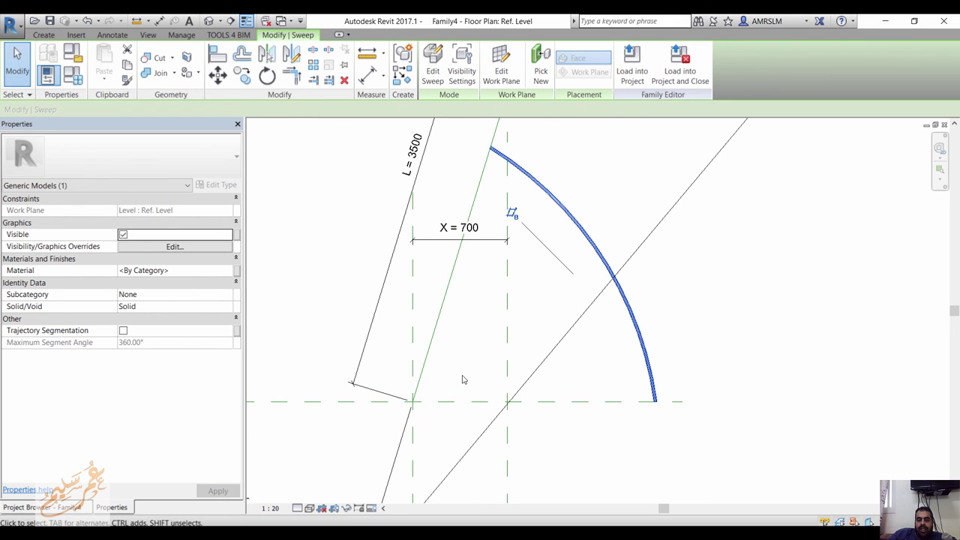
{"action": "scroll", "coordinate": [464, 375], "scroll_direction": "down", "scroll_amount": 2}
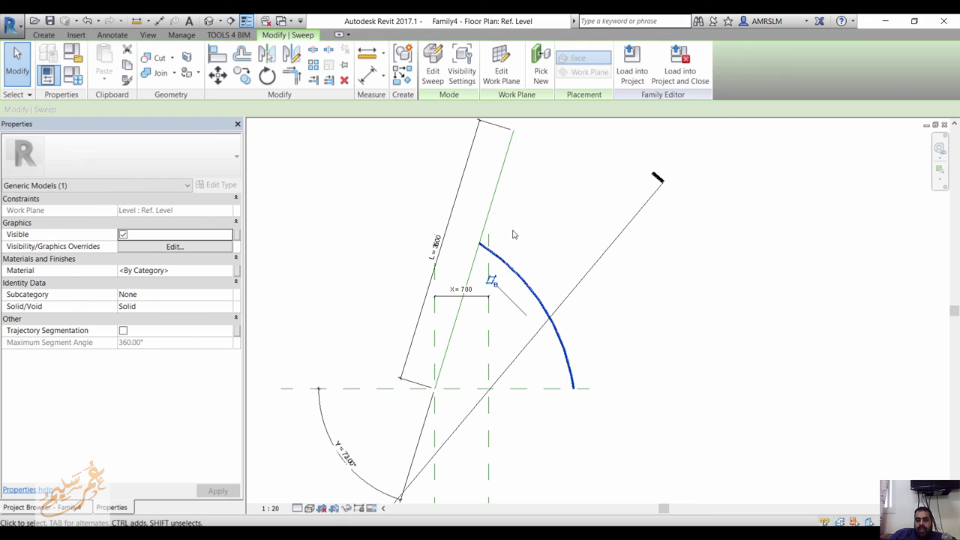